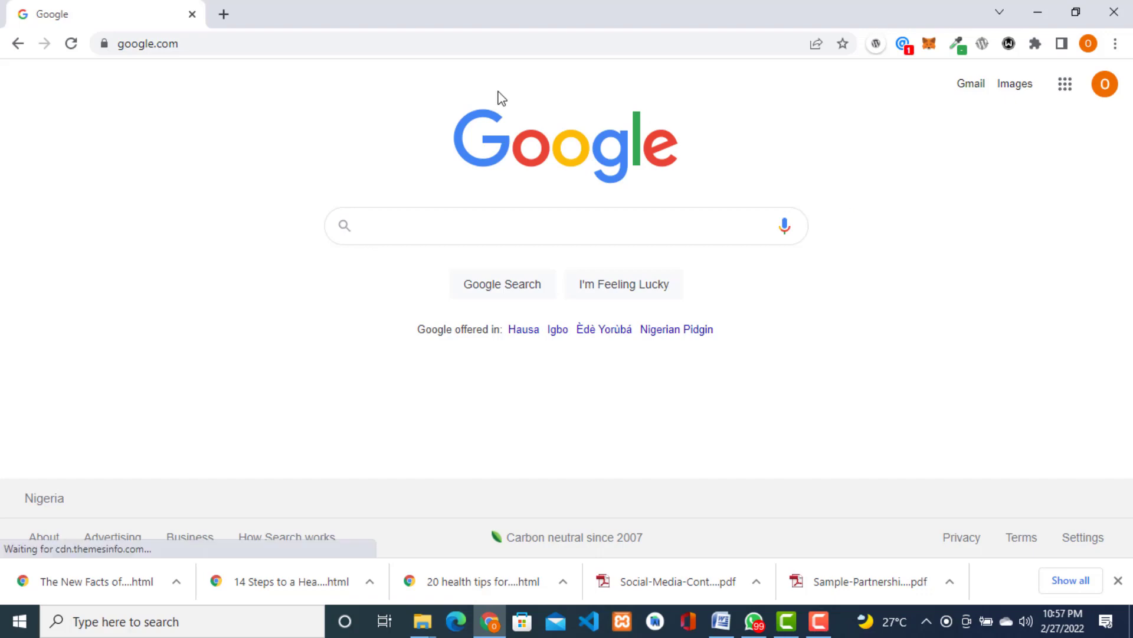
Open play.google.com in a new browser tab.
left_click(226, 14)
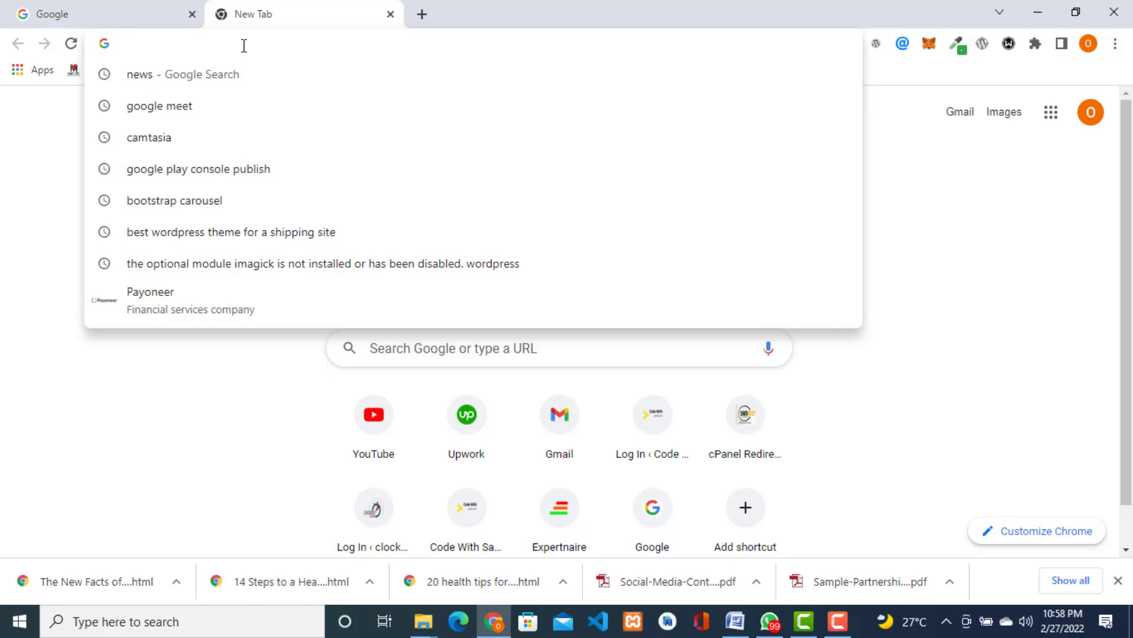
type("play")
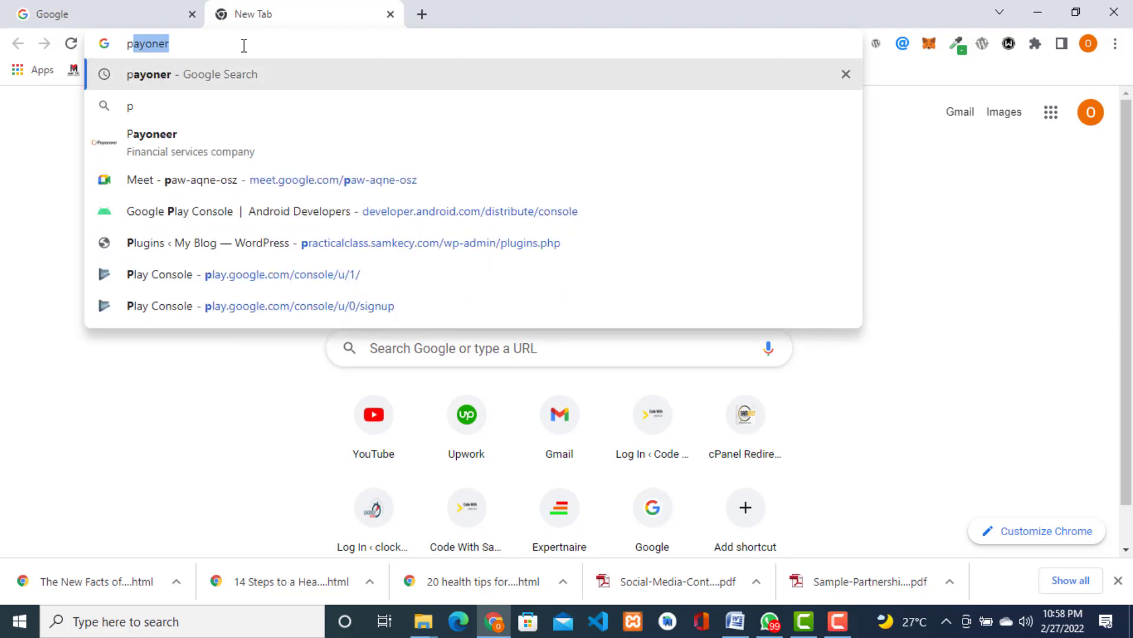
key("BackSpace")
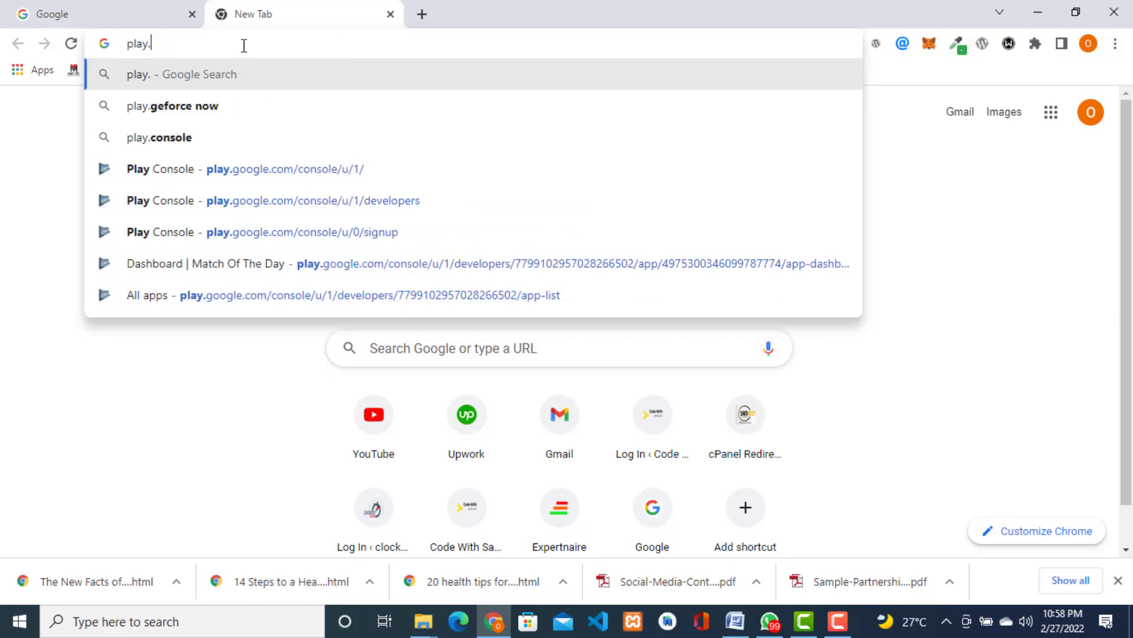
type(".co")
key("BackSpace")
key("BackSpace")
key("BackSpace")
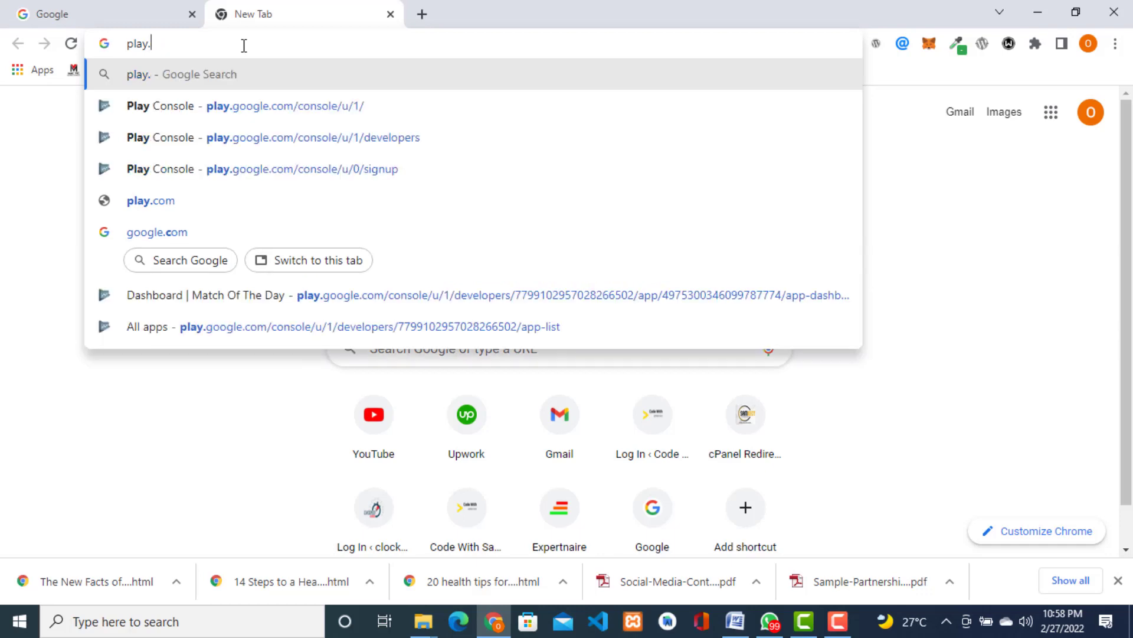
type(".goog")
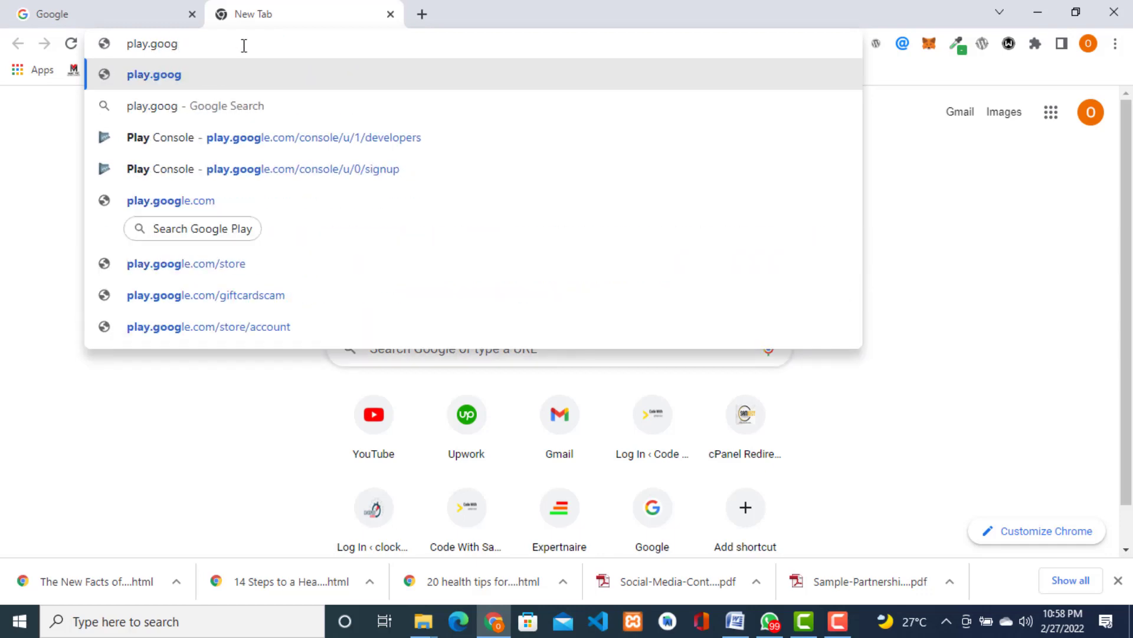
type("le.com")
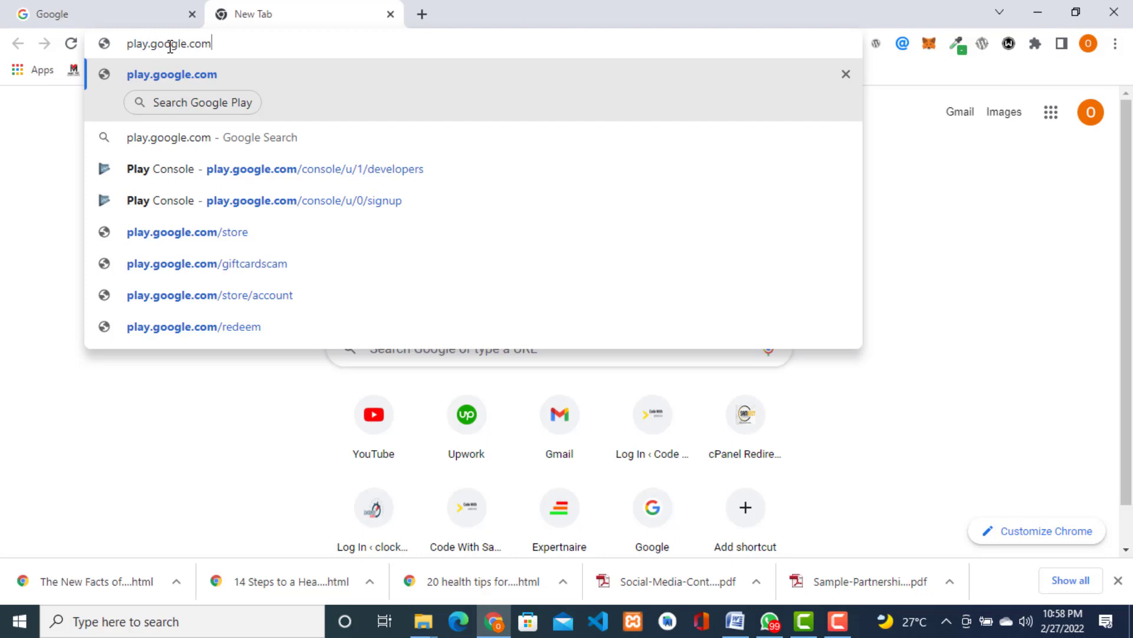
key("Return")
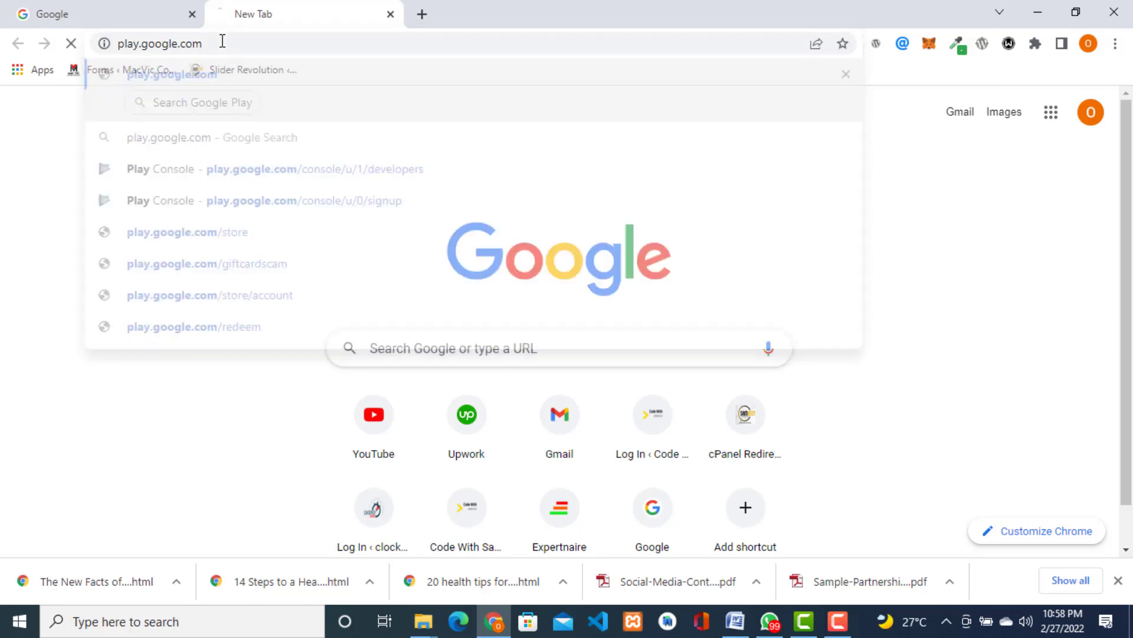
Compare the web addresses of the Google homepage and the Google Play store by switching between them.
left_click(125, 15)
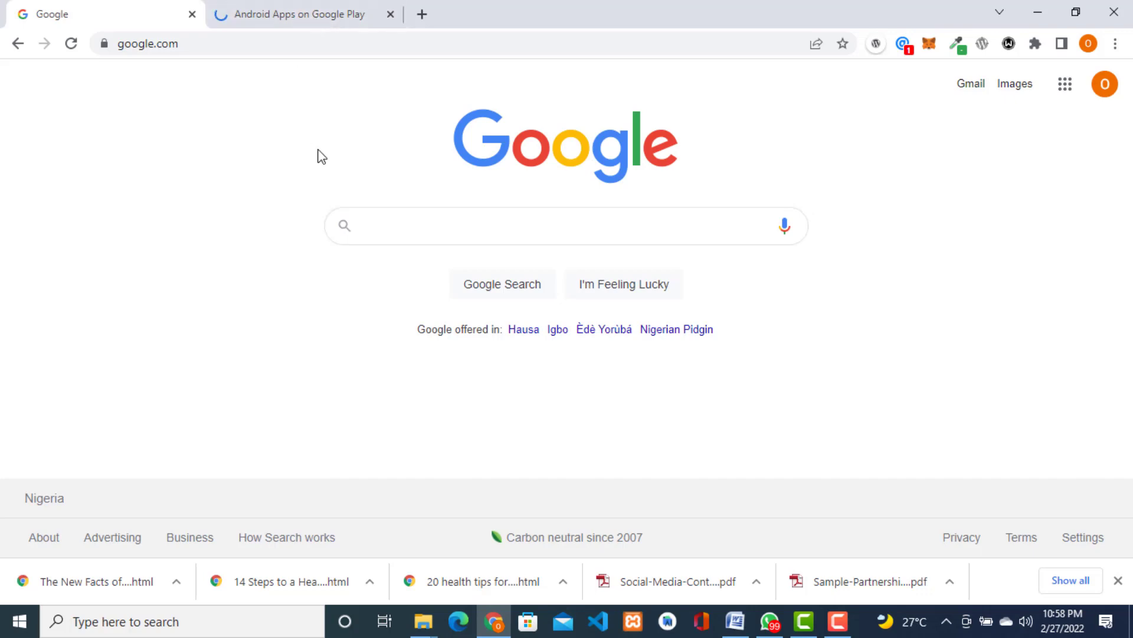
left_click(304, 20)
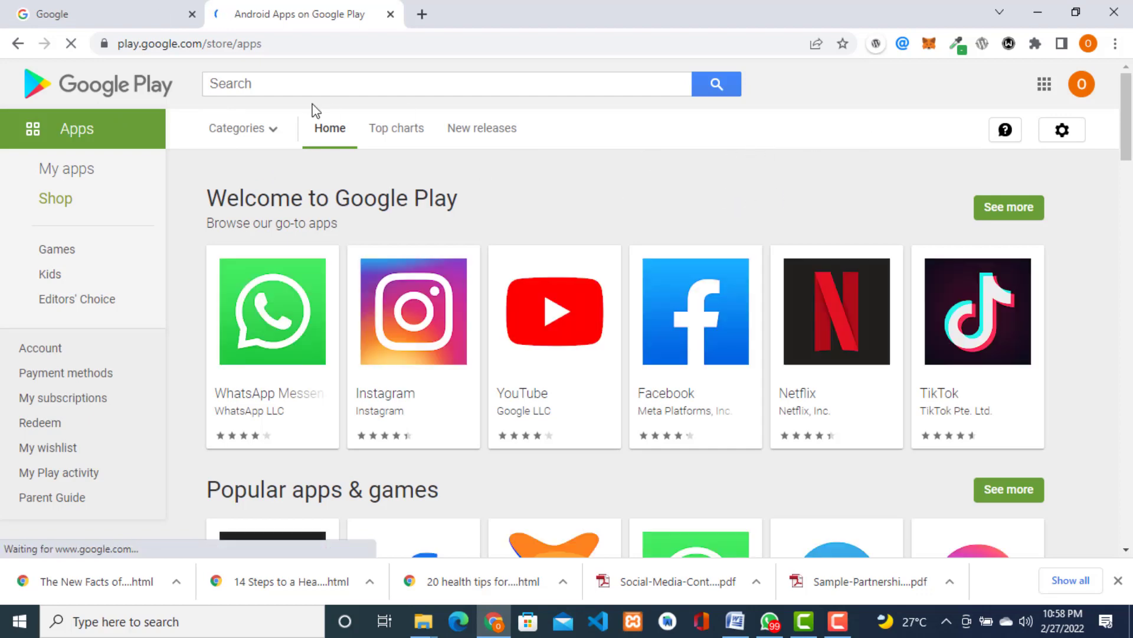
left_click(83, 12)
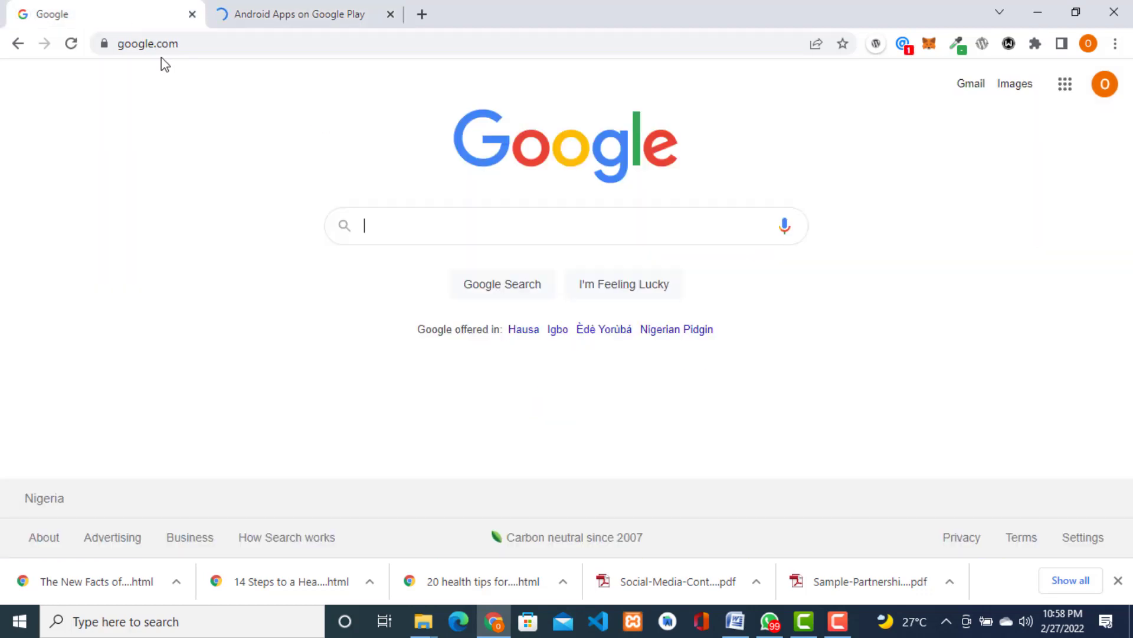
left_click(291, 13)
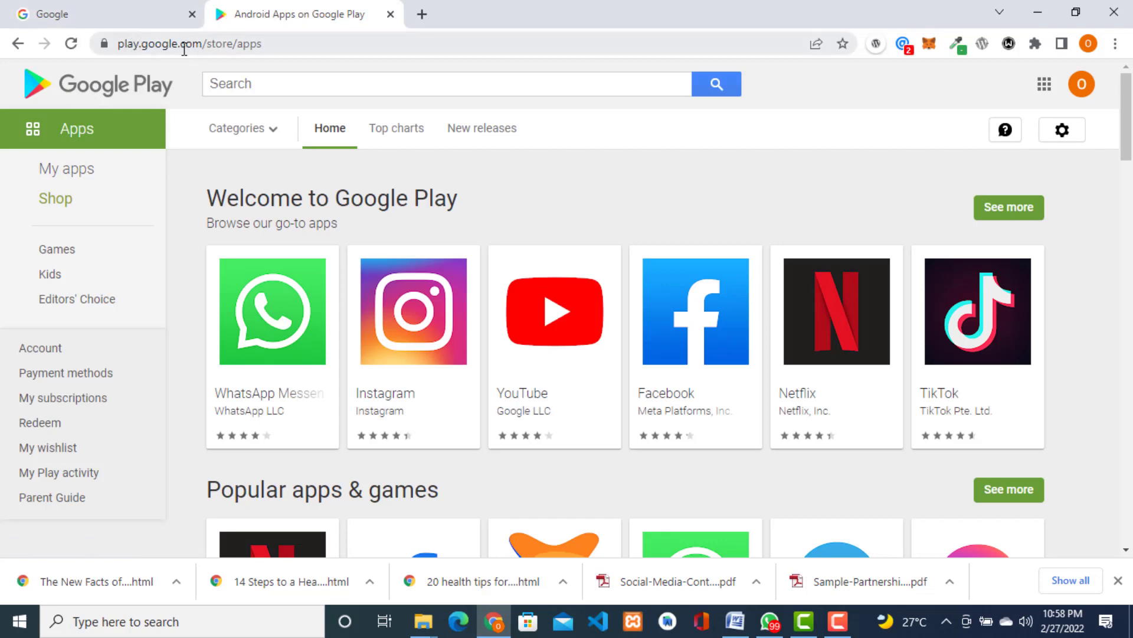
Open gmail.com in a new browser tab and highlight its web address.
left_click(422, 14)
left_click(436, 39)
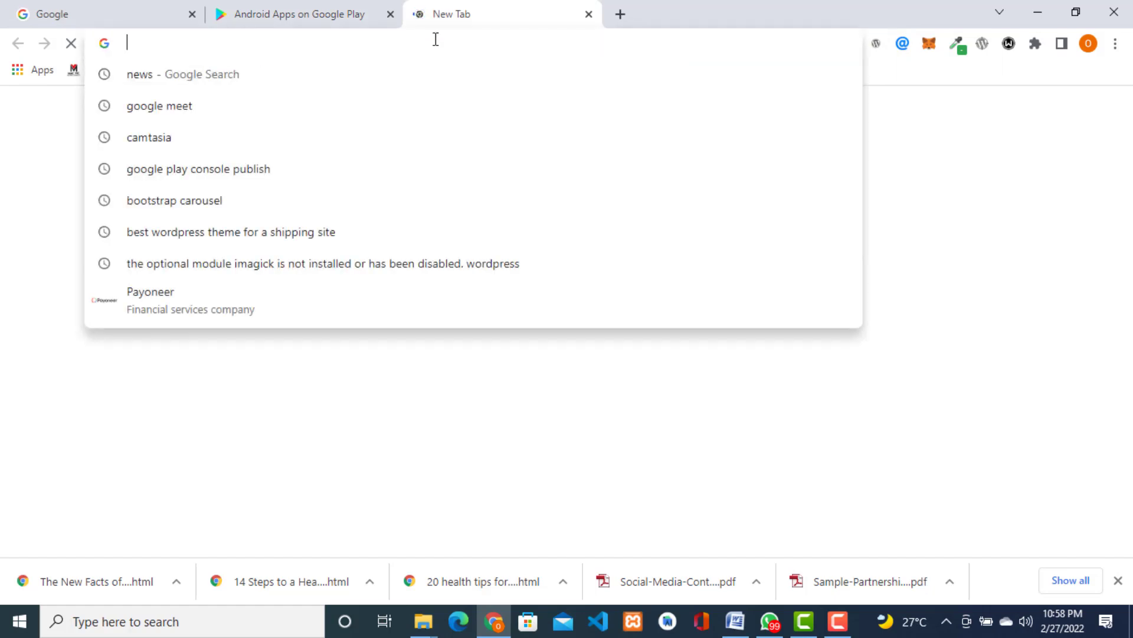
type("gmai")
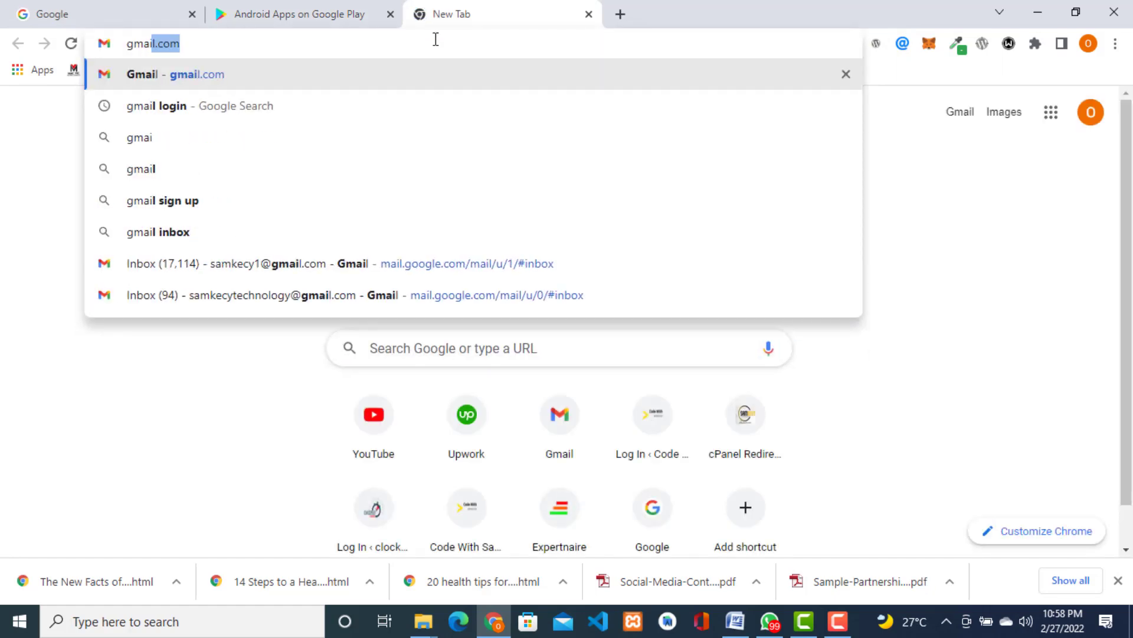
key("Return")
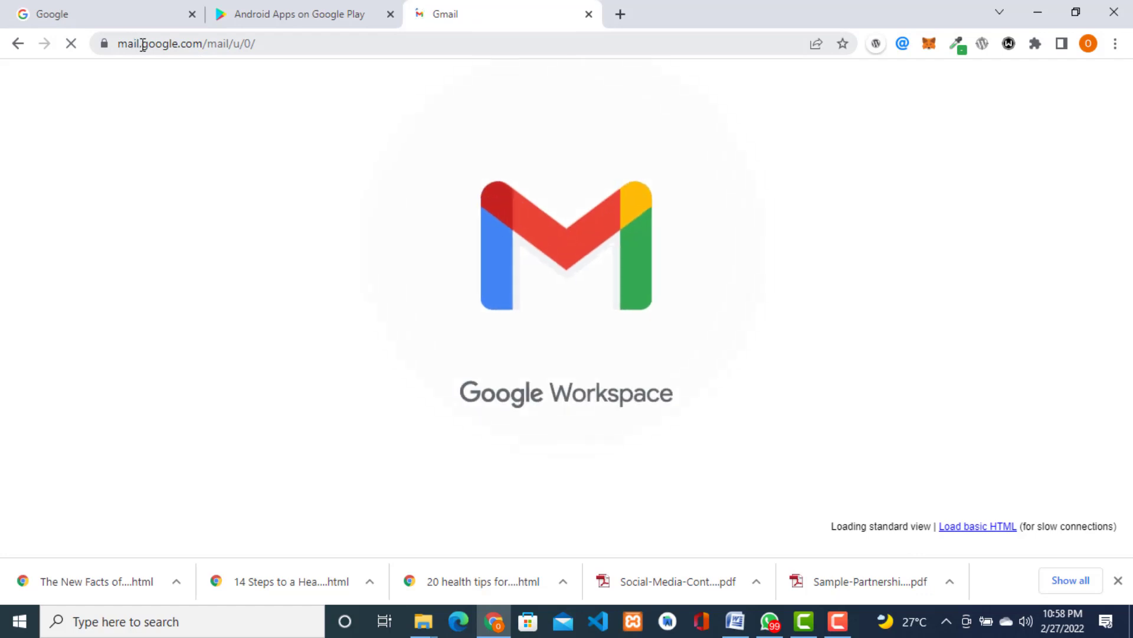
left_click_drag(141, 44, 113, 46)
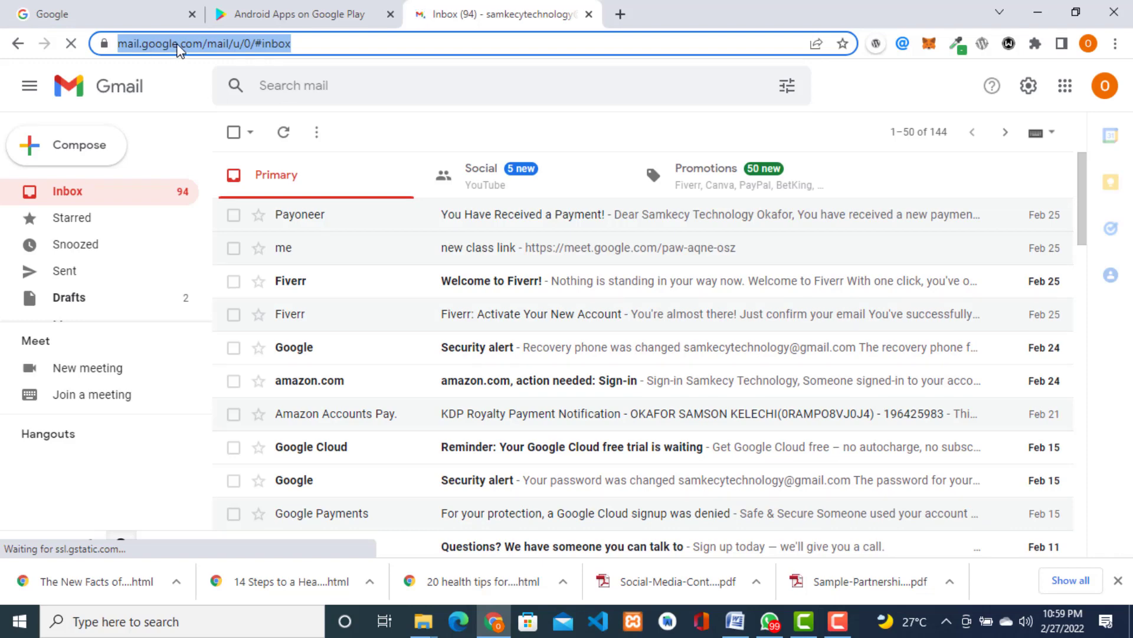
Open the samkecy.com website in another new browser tab.
left_click(620, 15)
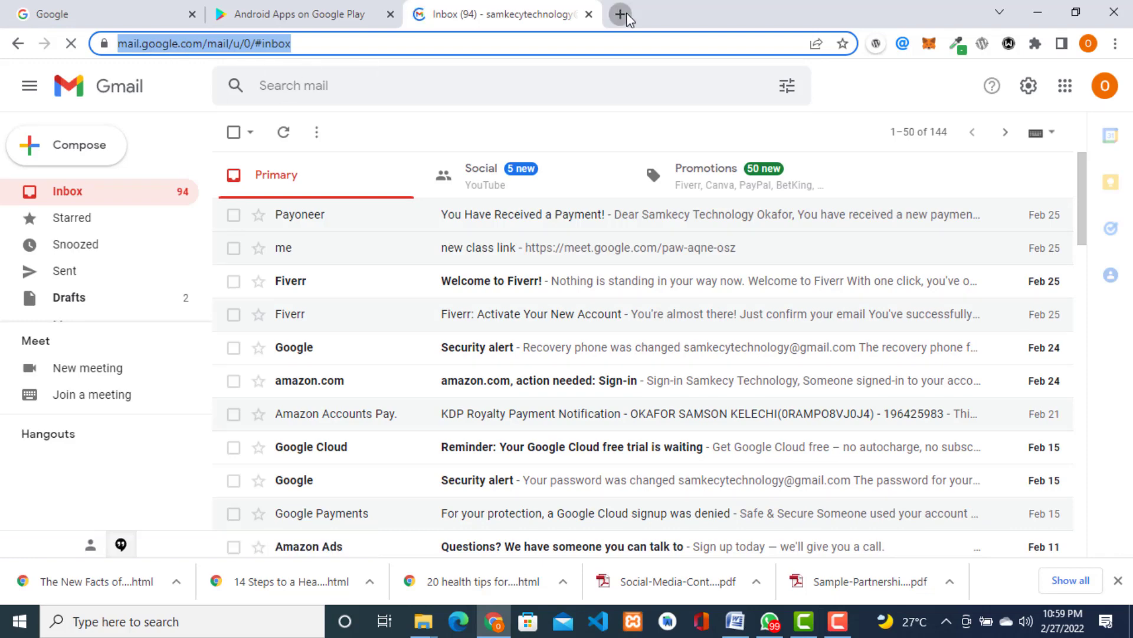
left_click(623, 41)
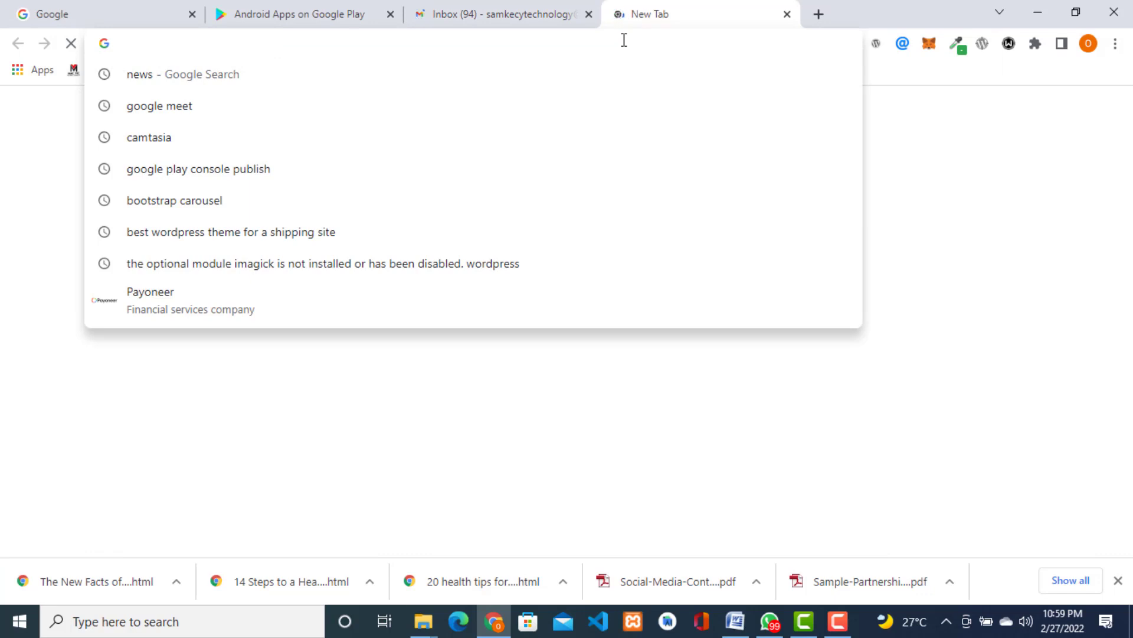
type("s")
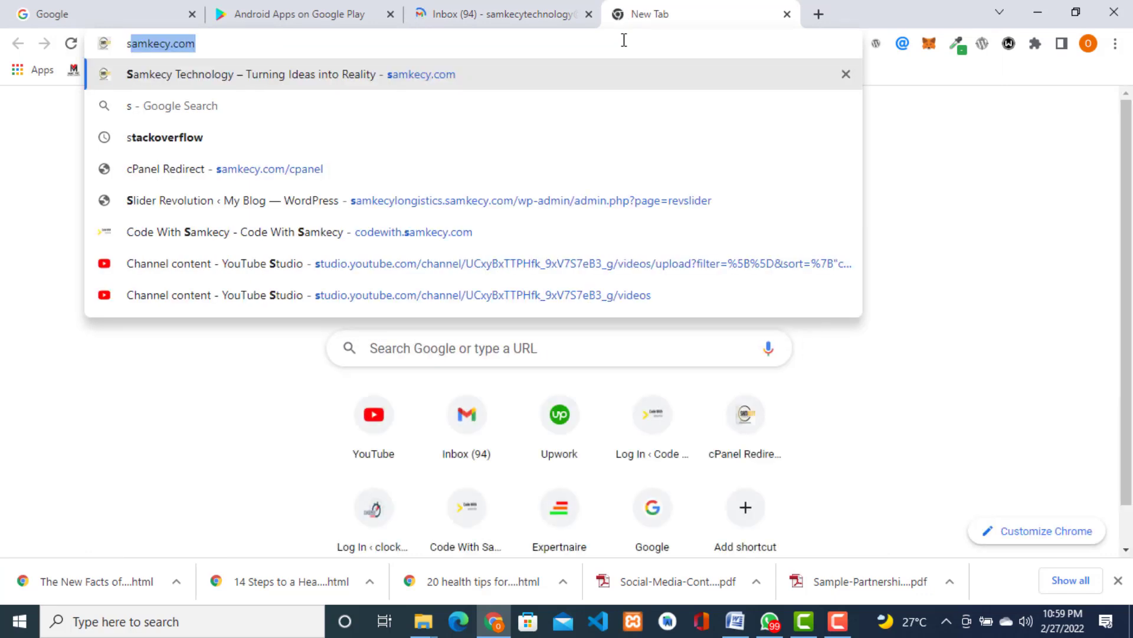
key("Return")
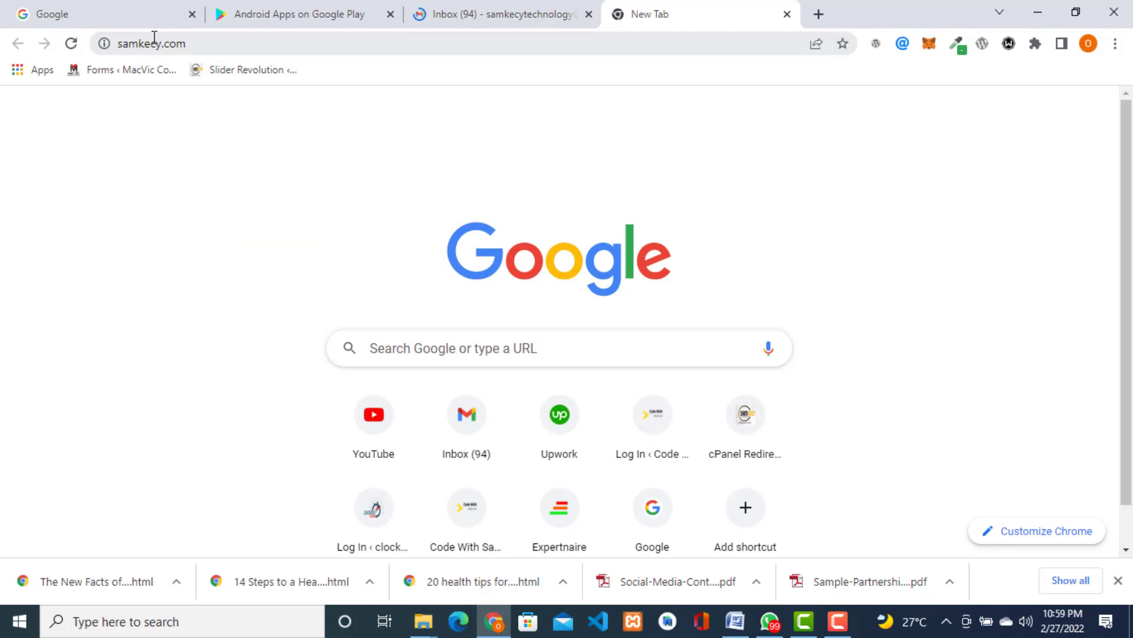
left_click(238, 53)
key("Return")
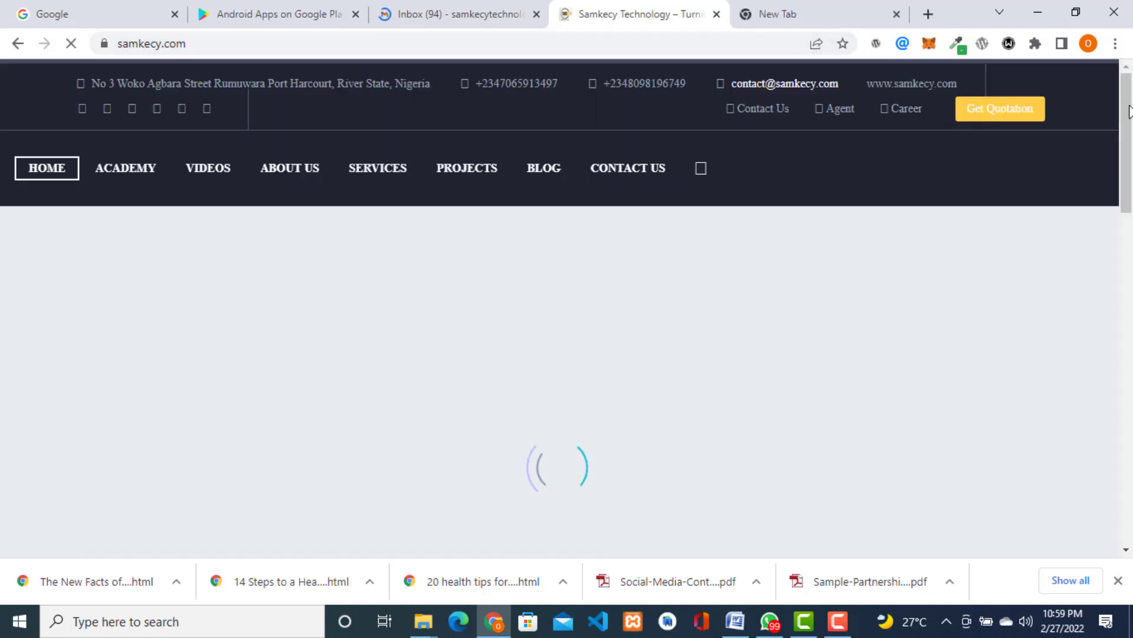
Look through the samkecy.com homepage and open the site's Blog.
mouse_move(1128, 104)
left_mouse_down()
mouse_move(1131, 147)
mouse_move(1131, 104)
left_mouse_up()
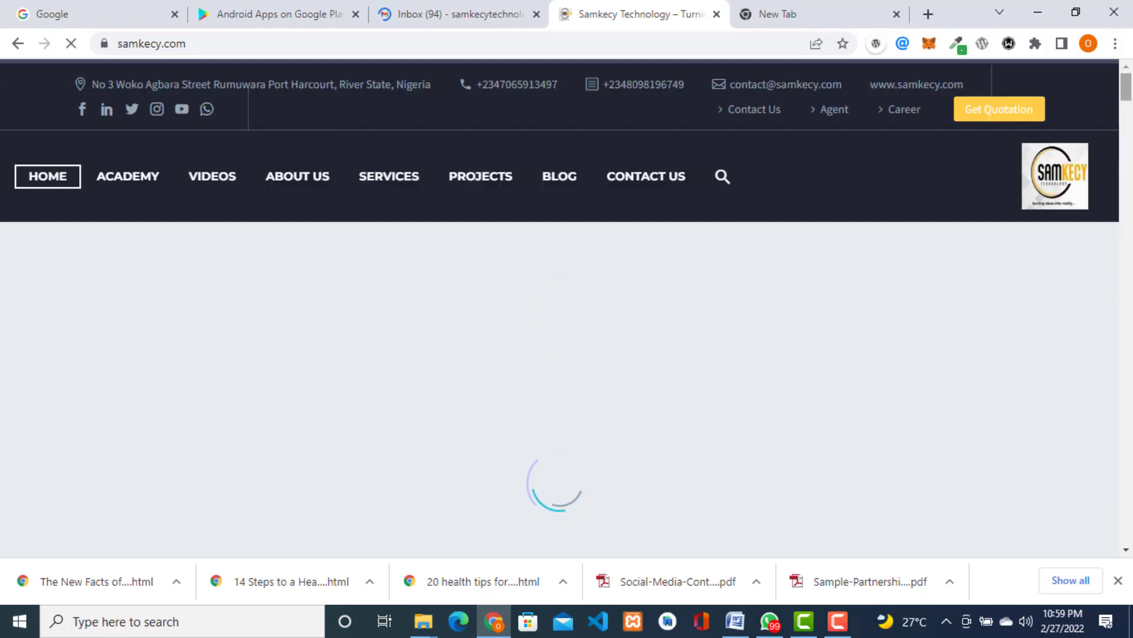
left_click(1129, 204)
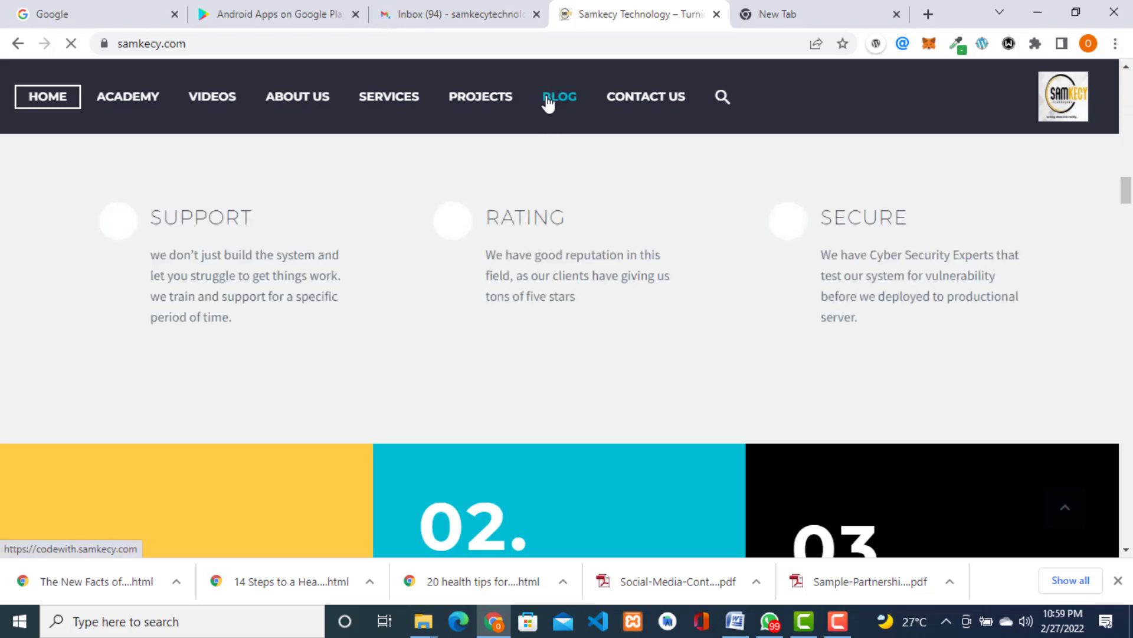
left_click(556, 106)
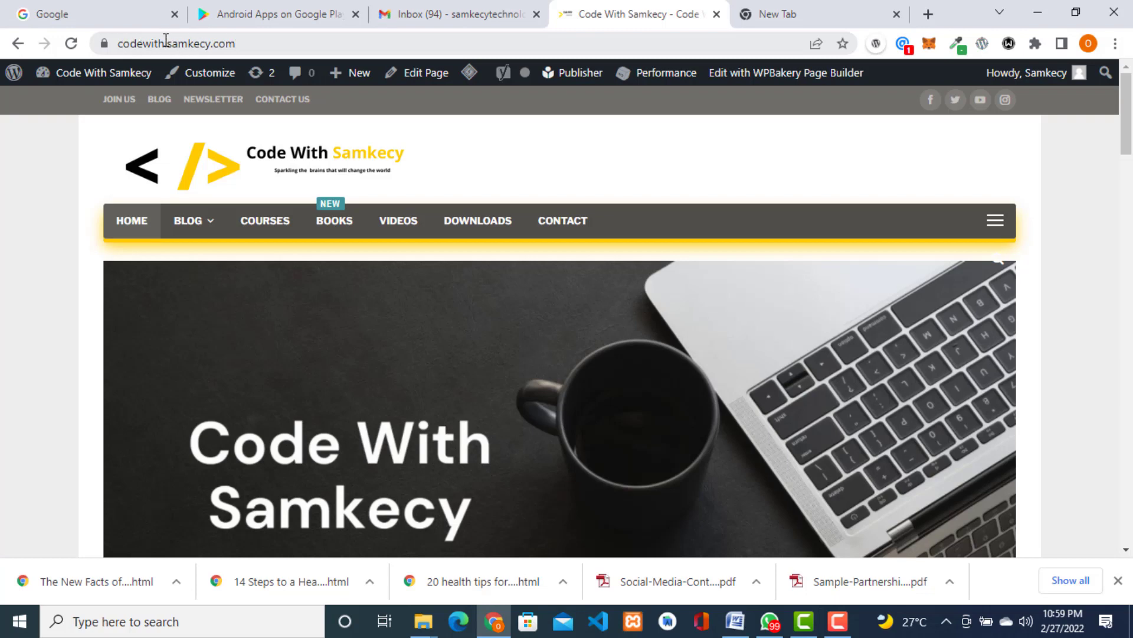
Highlight the codewith subdomain in the blog's web address and review the page down to its footer.
left_click_drag(164, 43, 104, 45)
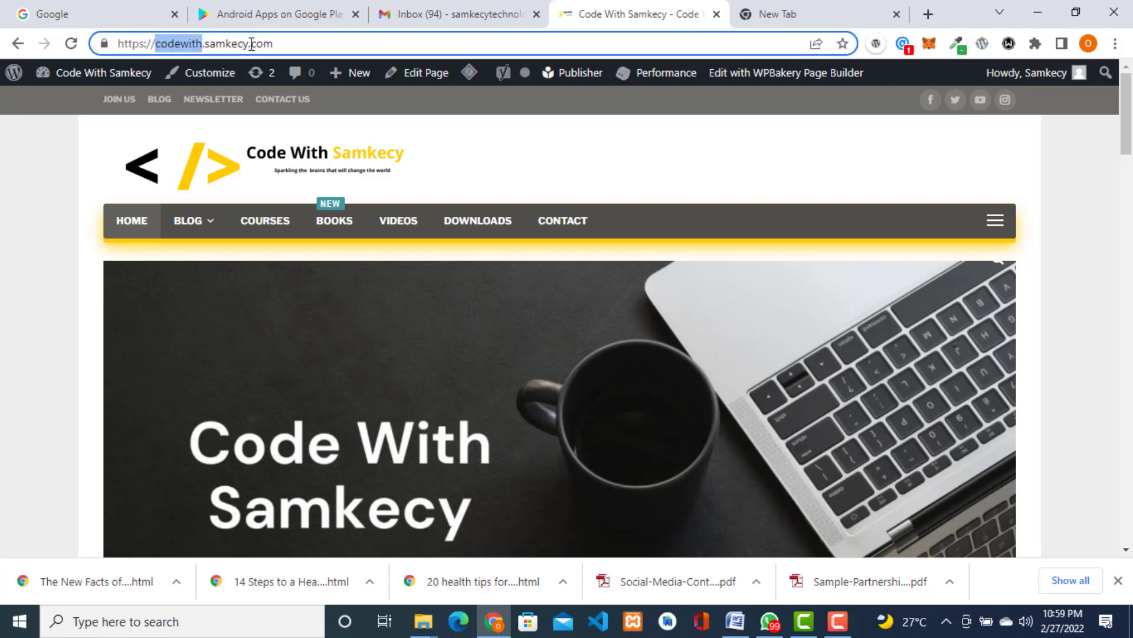
left_click(249, 41)
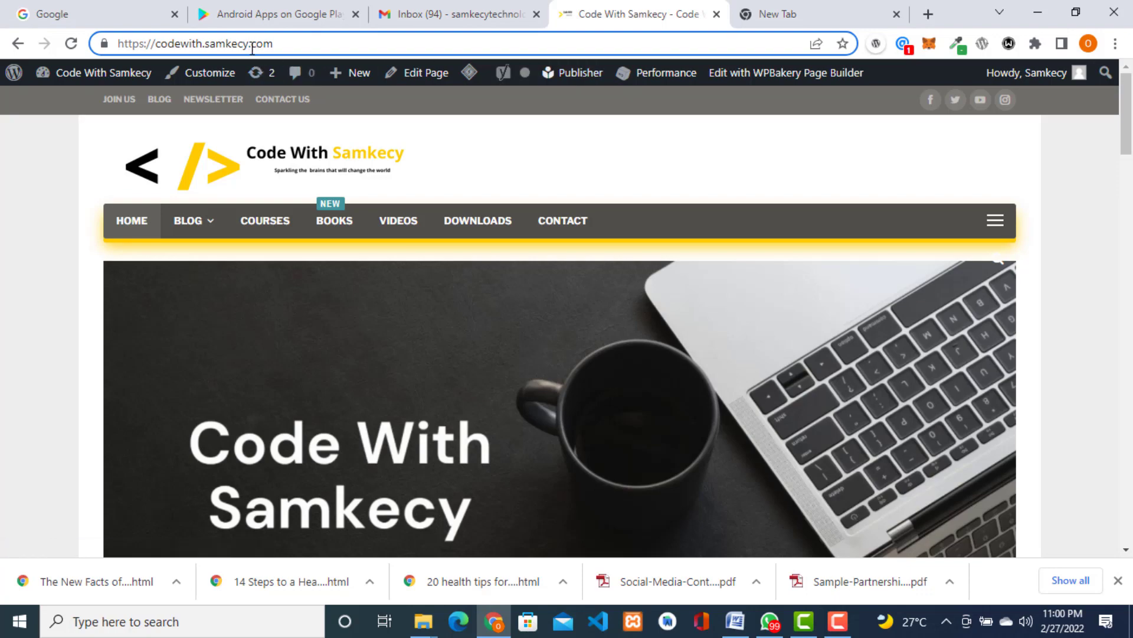
left_click_drag(1128, 121, 1128, 530)
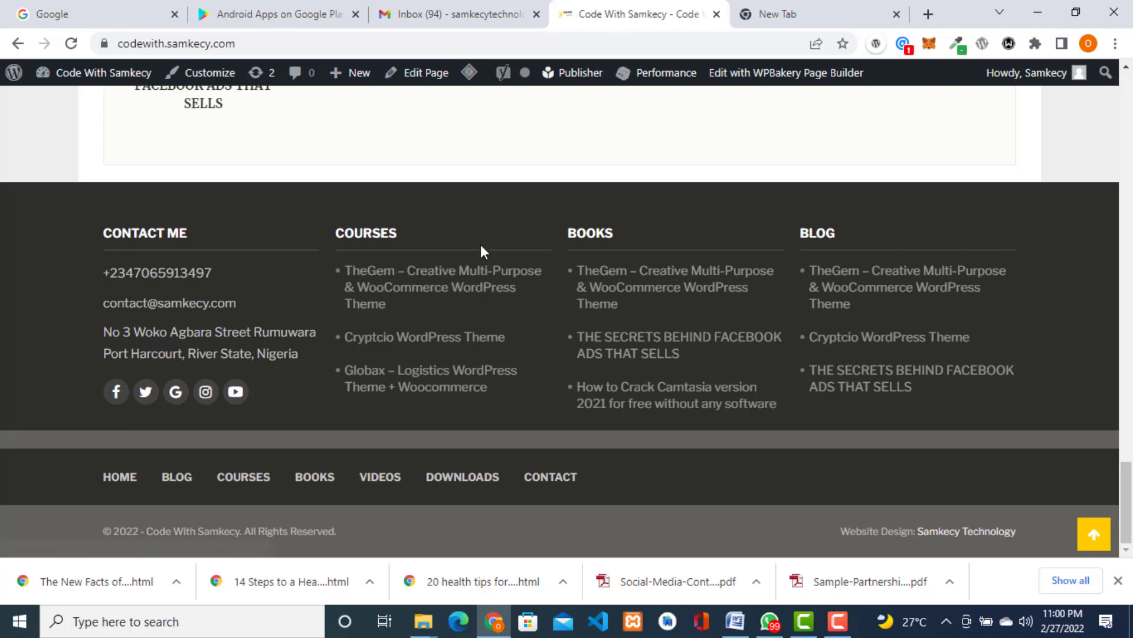
Load samkecy.com/cpanel in the empty browser tab to reach the hosting login page.
left_click(805, 10)
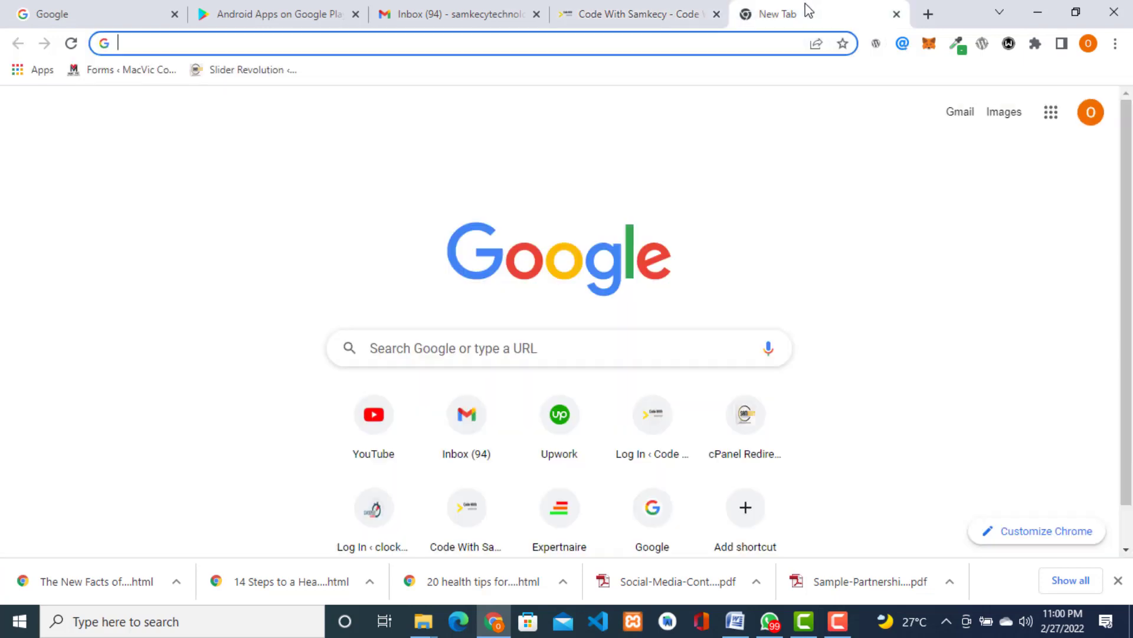
left_click(568, 47)
type("samkecy.com")
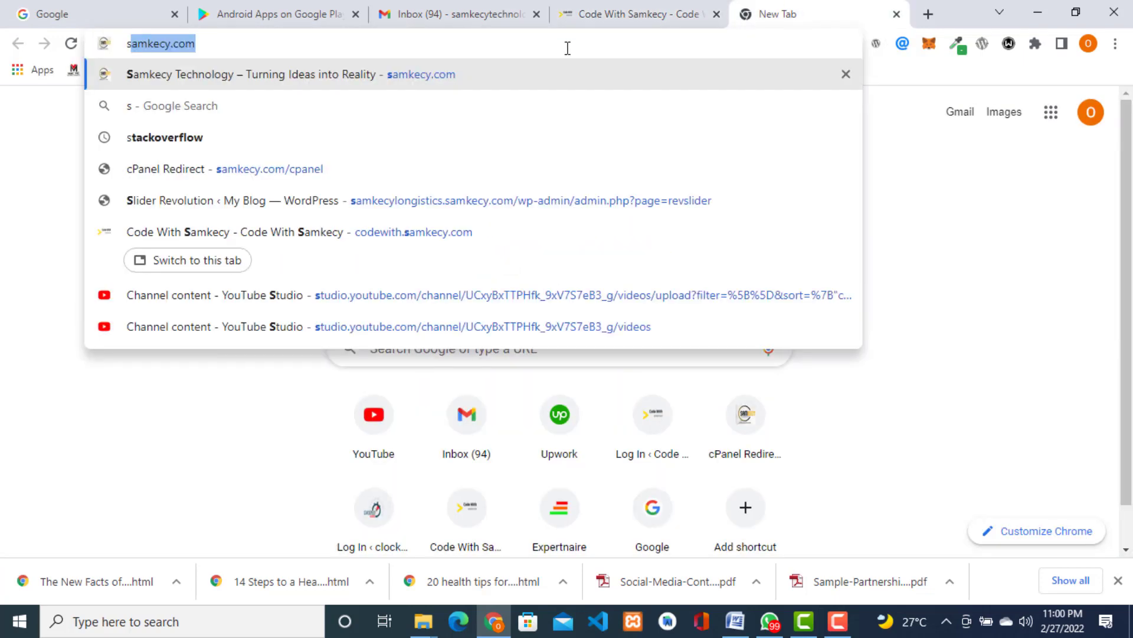
key("Right")
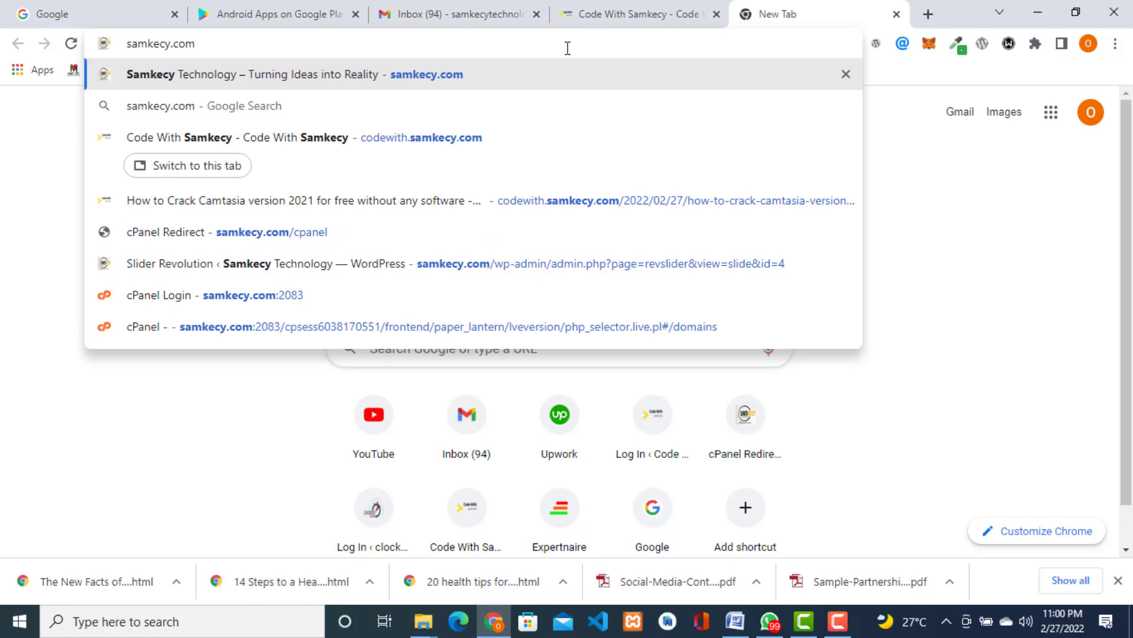
type("/")
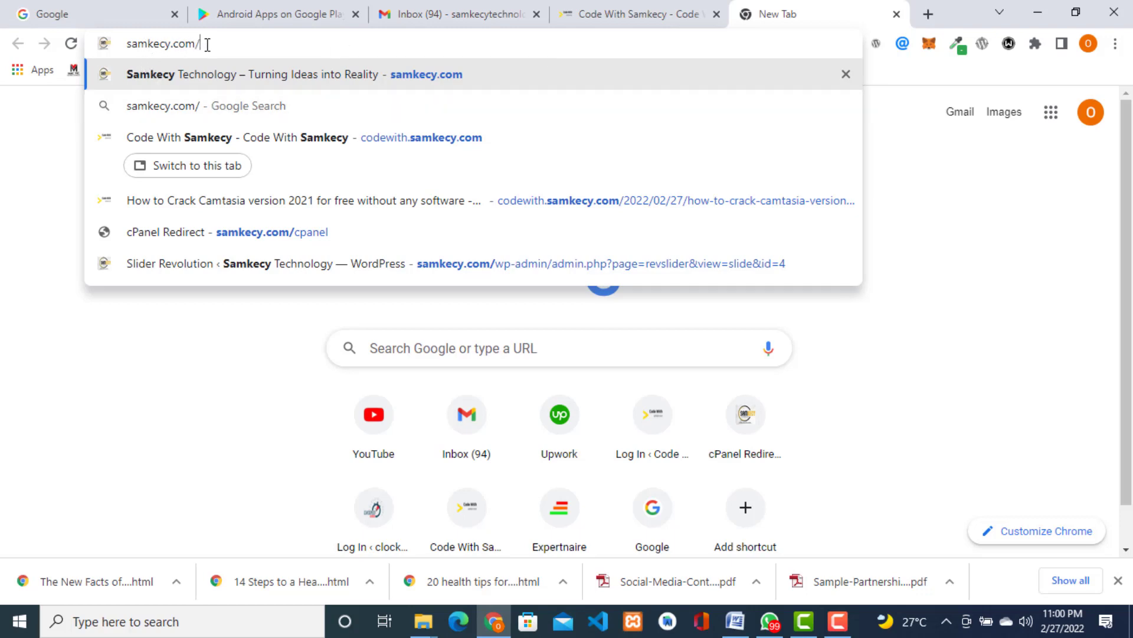
type("c")
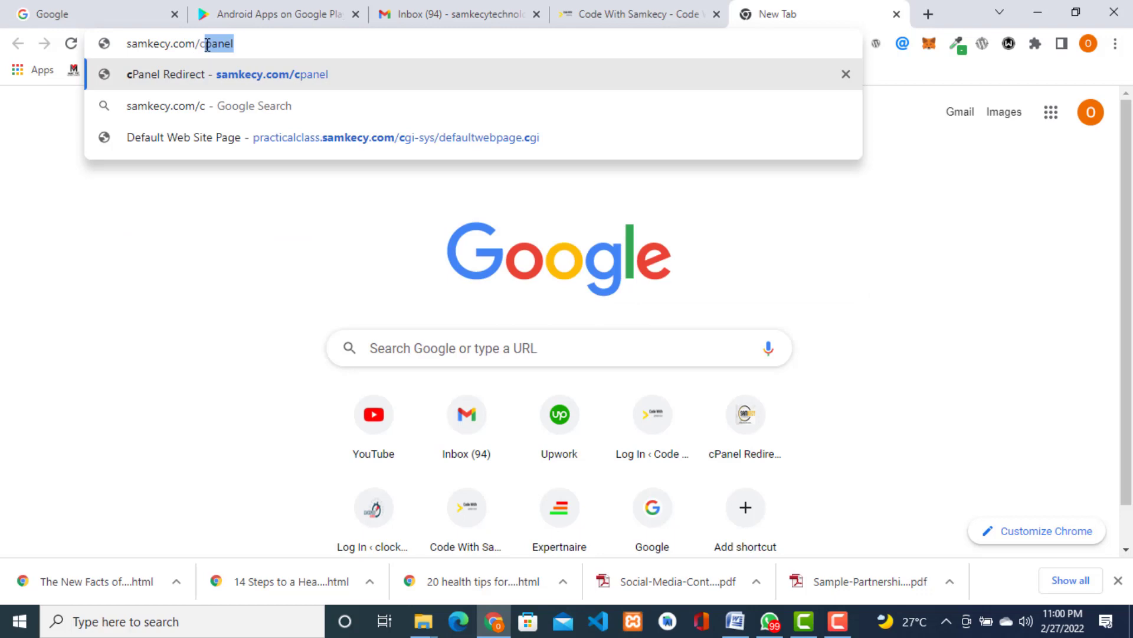
key("Right")
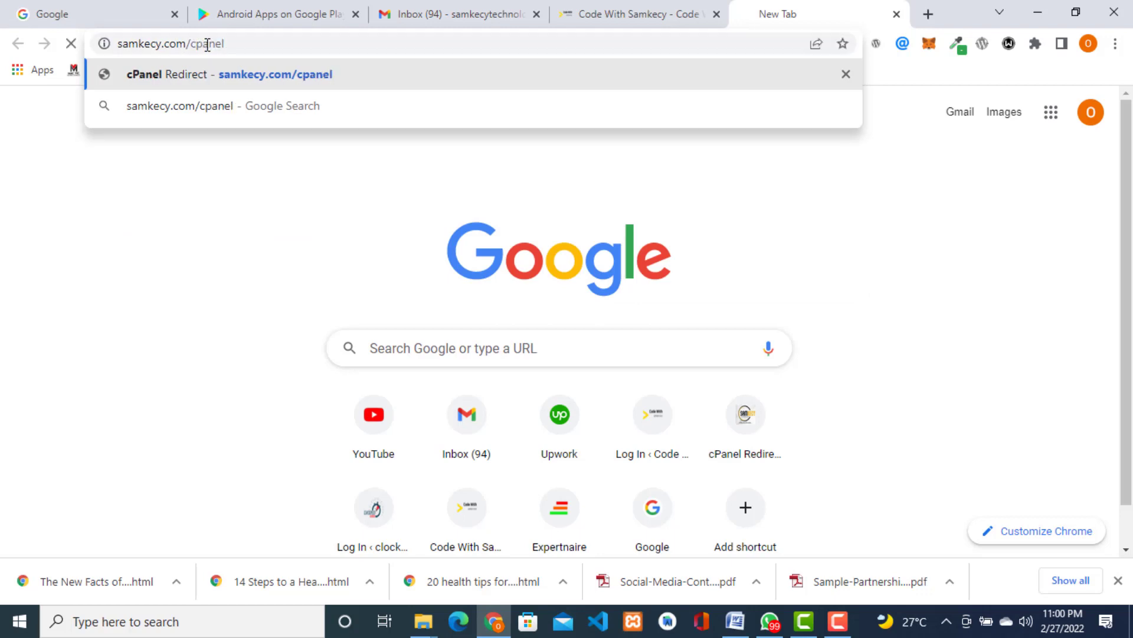
key("Return")
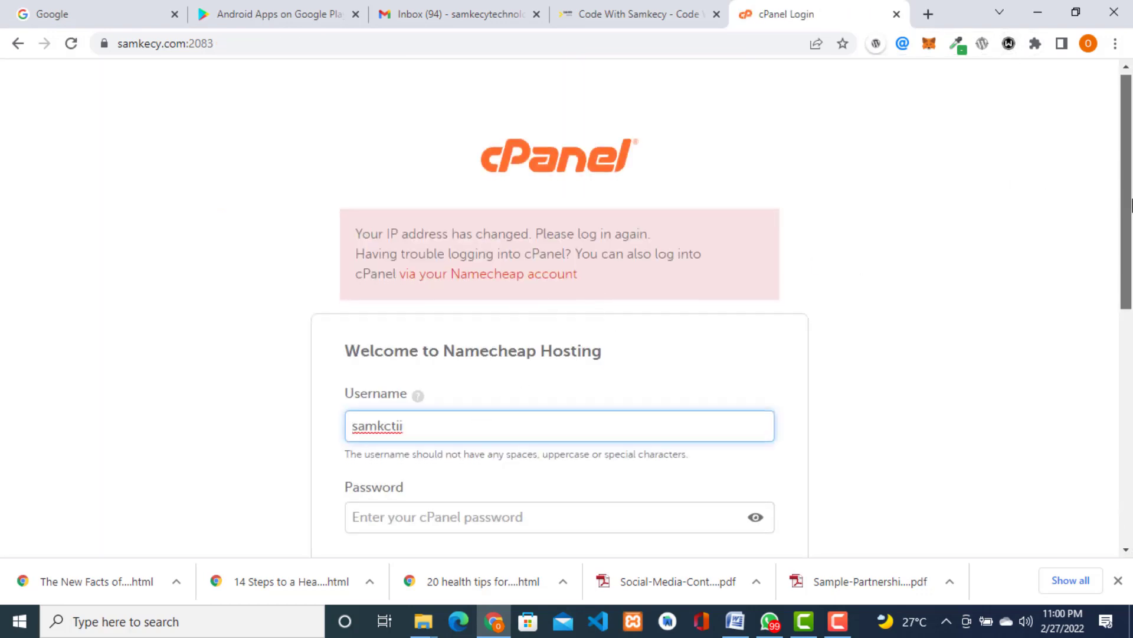
Turn on the Windscribe VPN connection to Miami and check its status in the extension.
scroll(1118, 264, "down", 3)
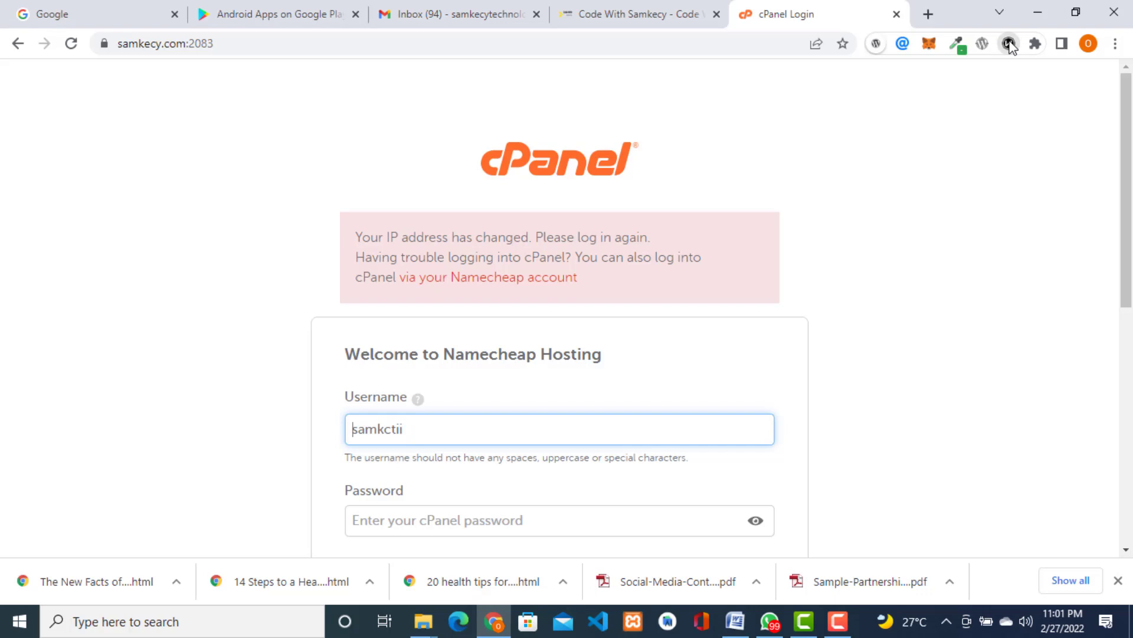
left_click(1009, 44)
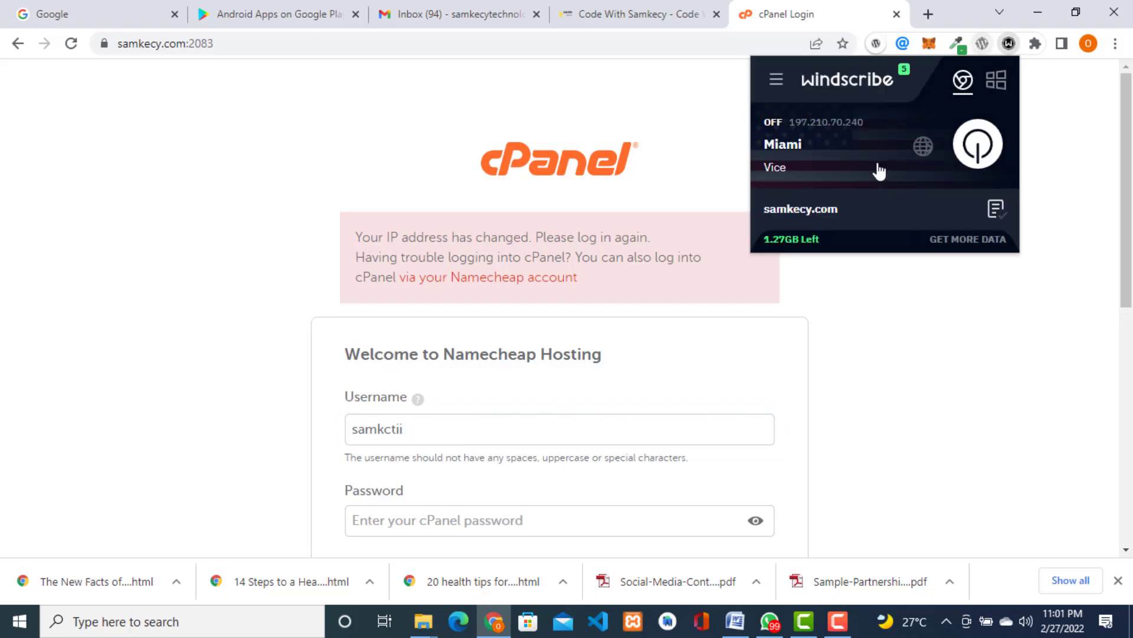
left_click(992, 143)
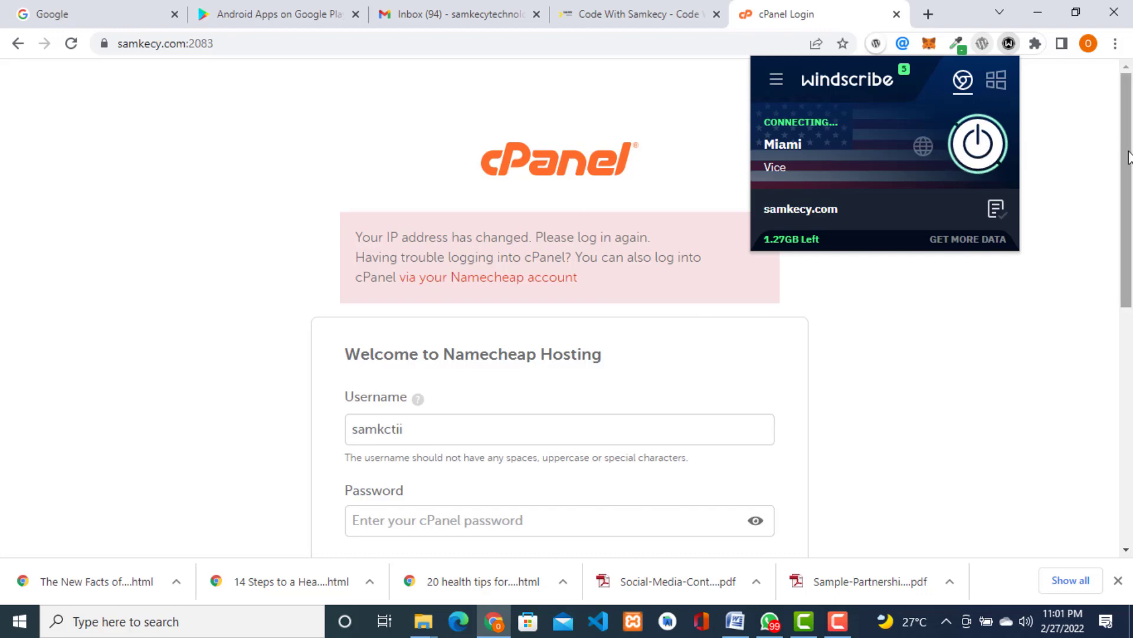
mouse_move(1129, 157)
left_mouse_down()
mouse_move(1130, 168)
mouse_move(1132, 152)
left_mouse_up()
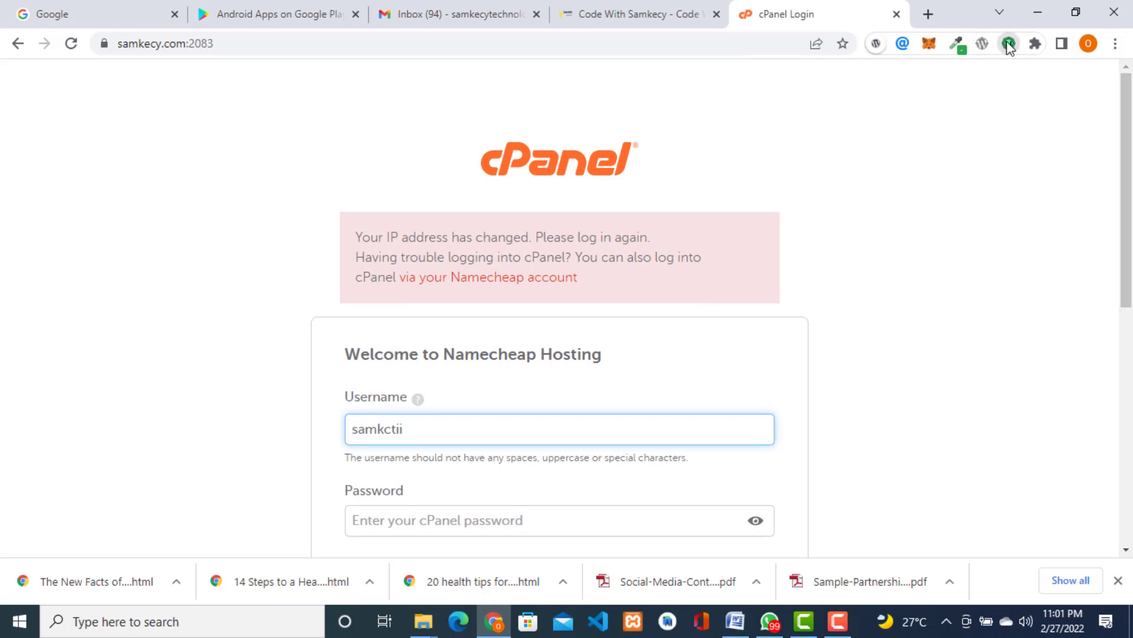
left_click(1008, 44)
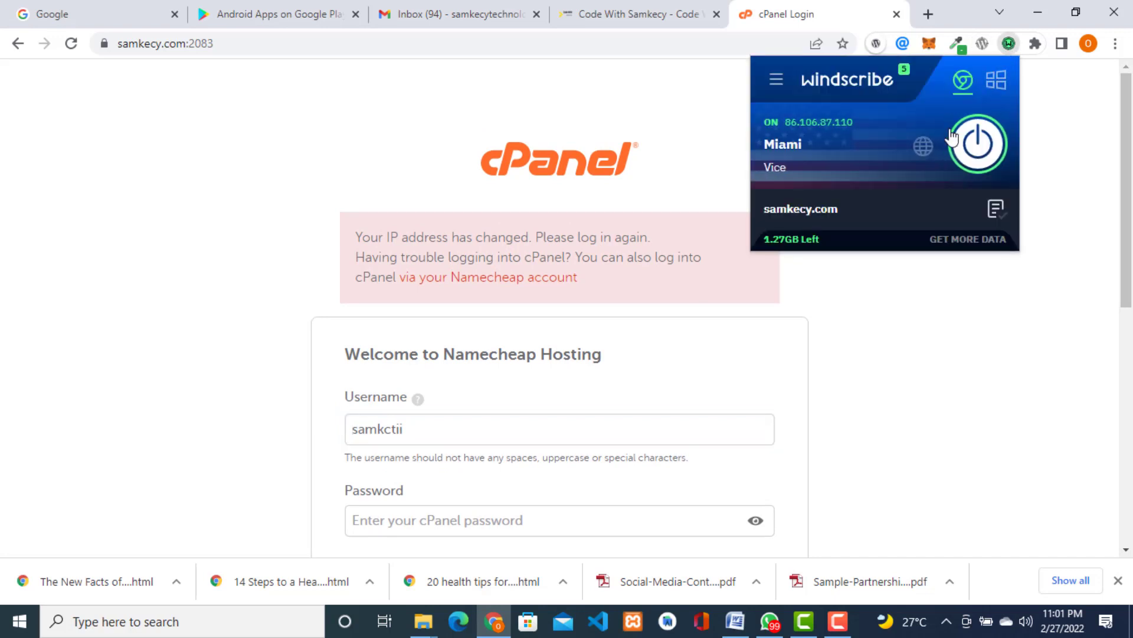
Paste the account password into the hosting login form and log in to cPanel.
left_click_drag(1128, 172, 1130, 248)
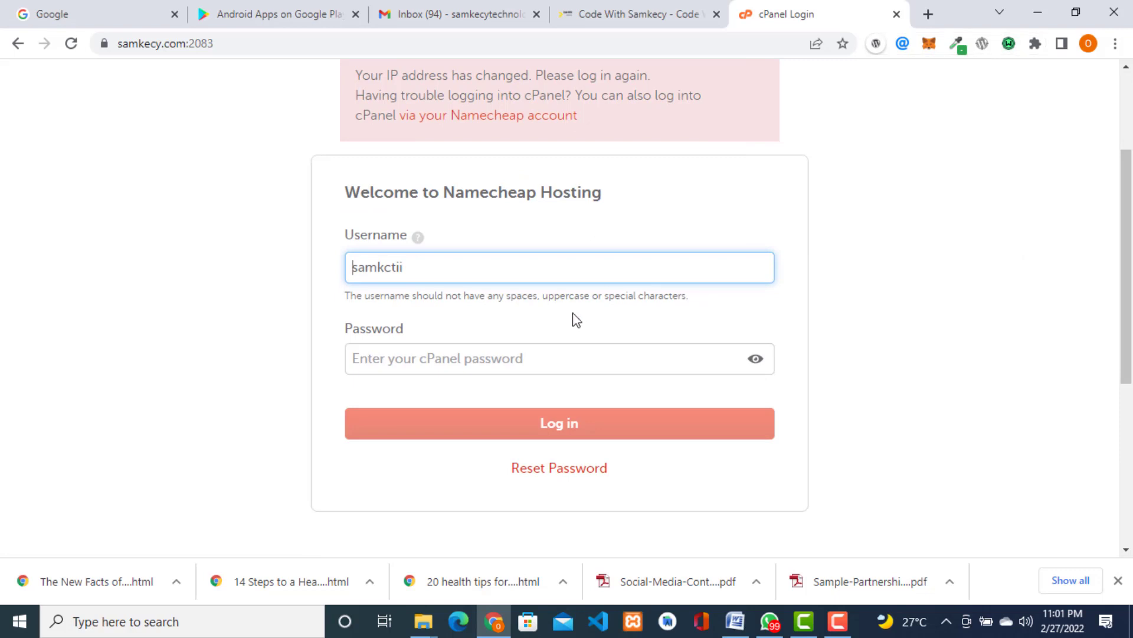
left_click(550, 359)
key("ctrl+v")
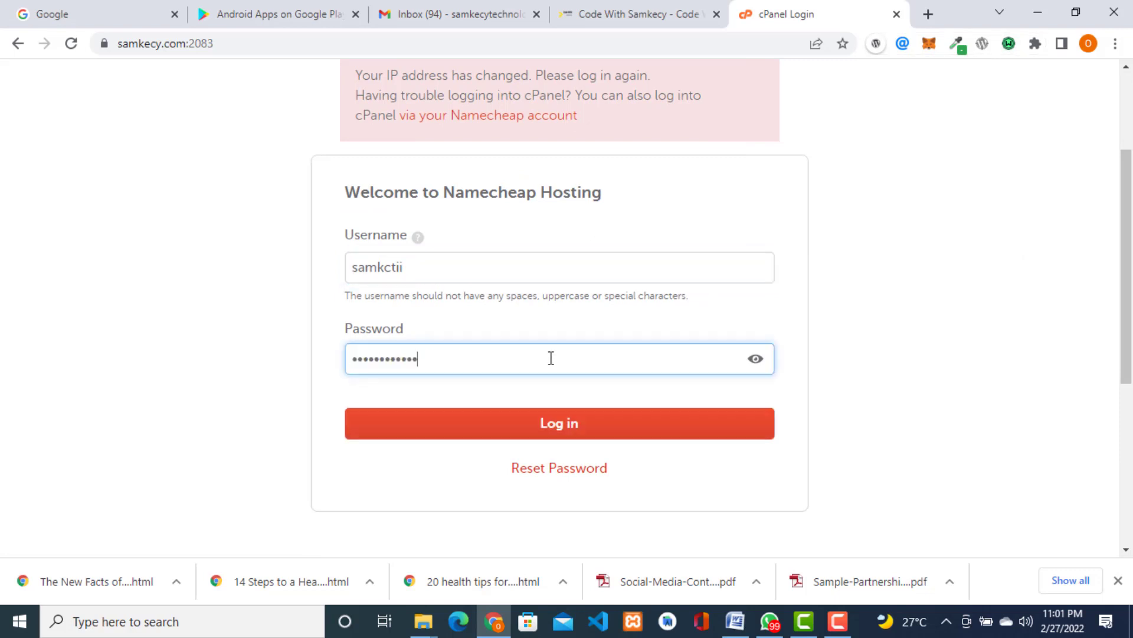
left_click(559, 429)
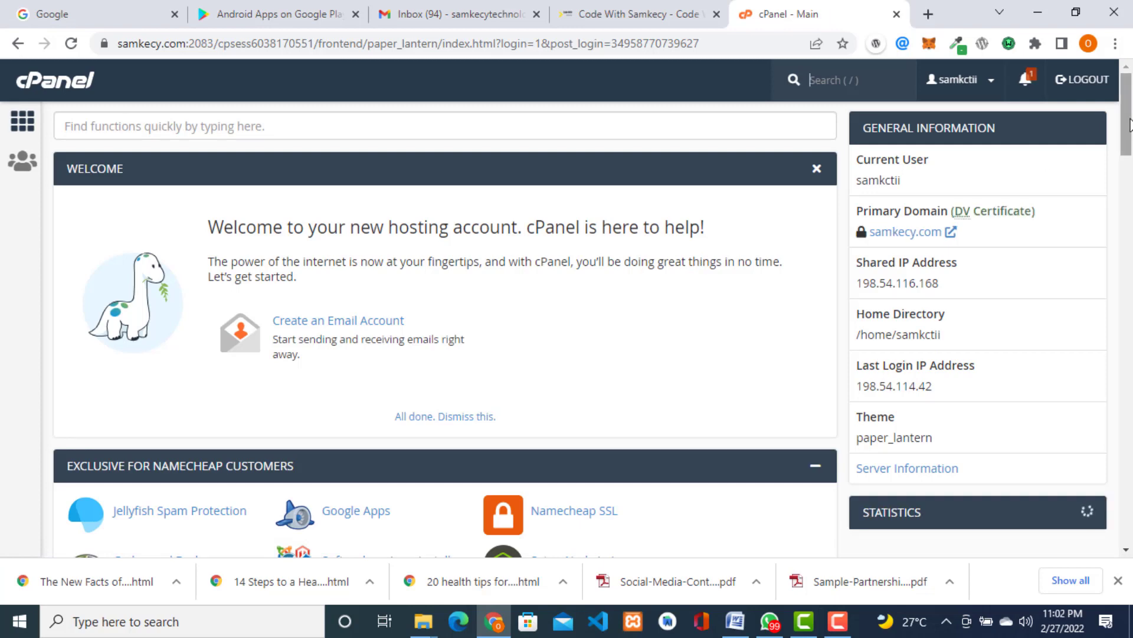
Open the Subdomains page from the Domains section and enter mynewsite as the new subdomain, with samkecy.com as its domain.
left_click_drag(1130, 139, 1124, 344)
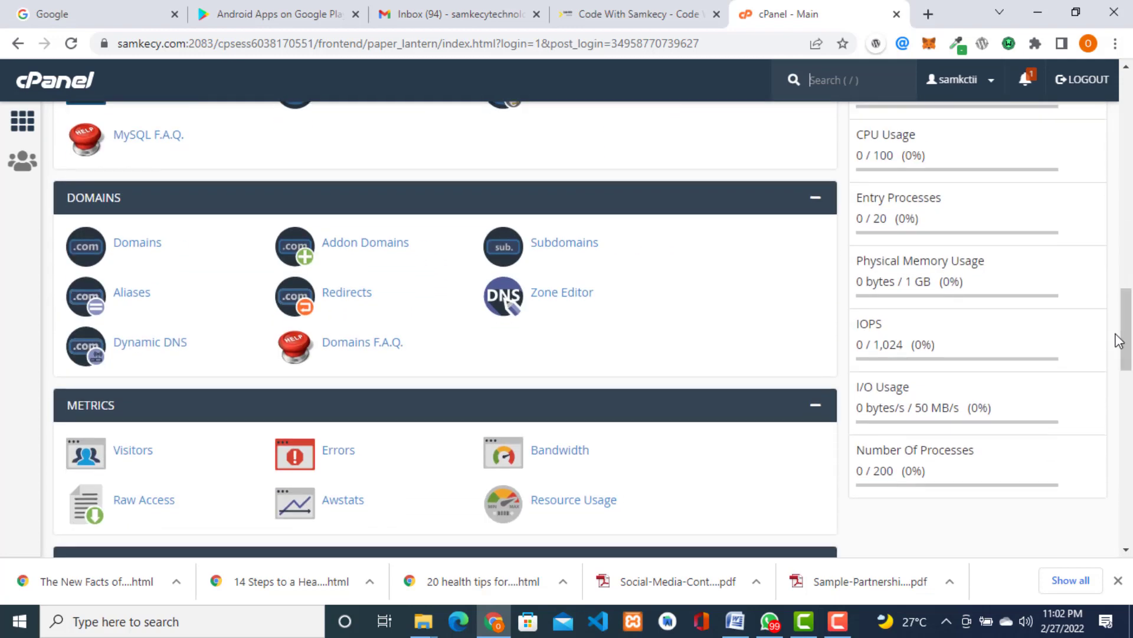
left_click(564, 243)
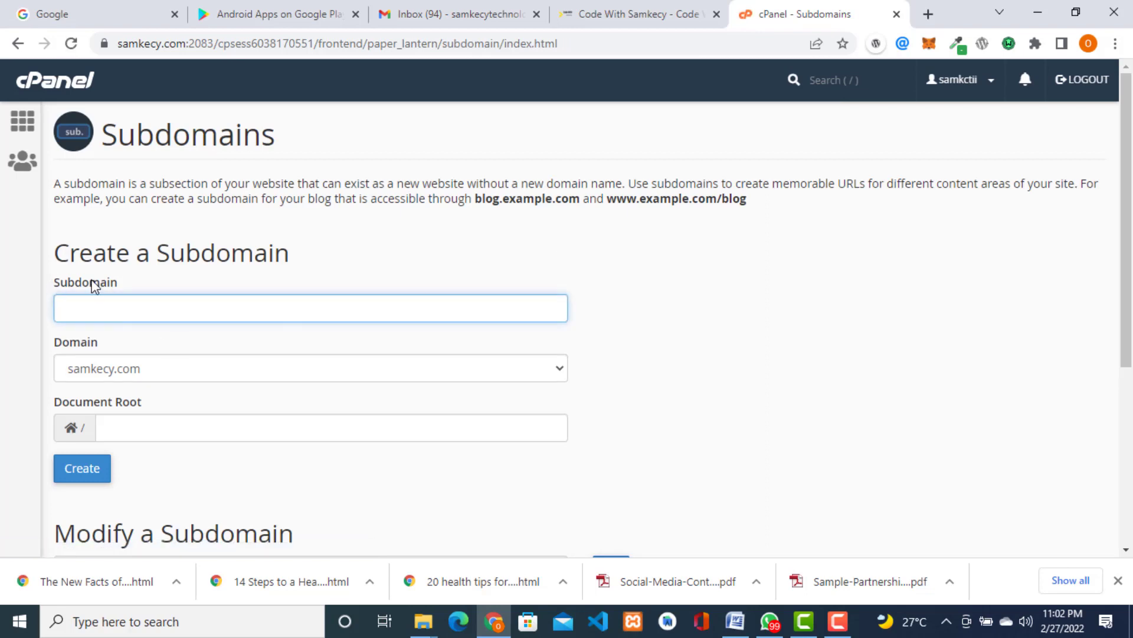
left_click(160, 306)
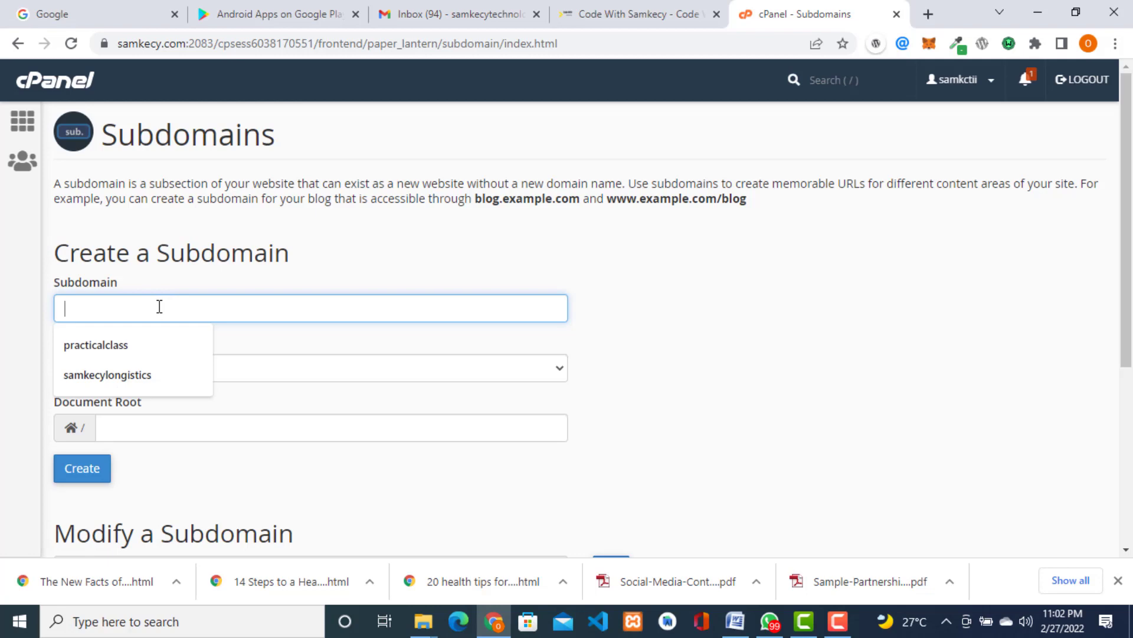
type("my")
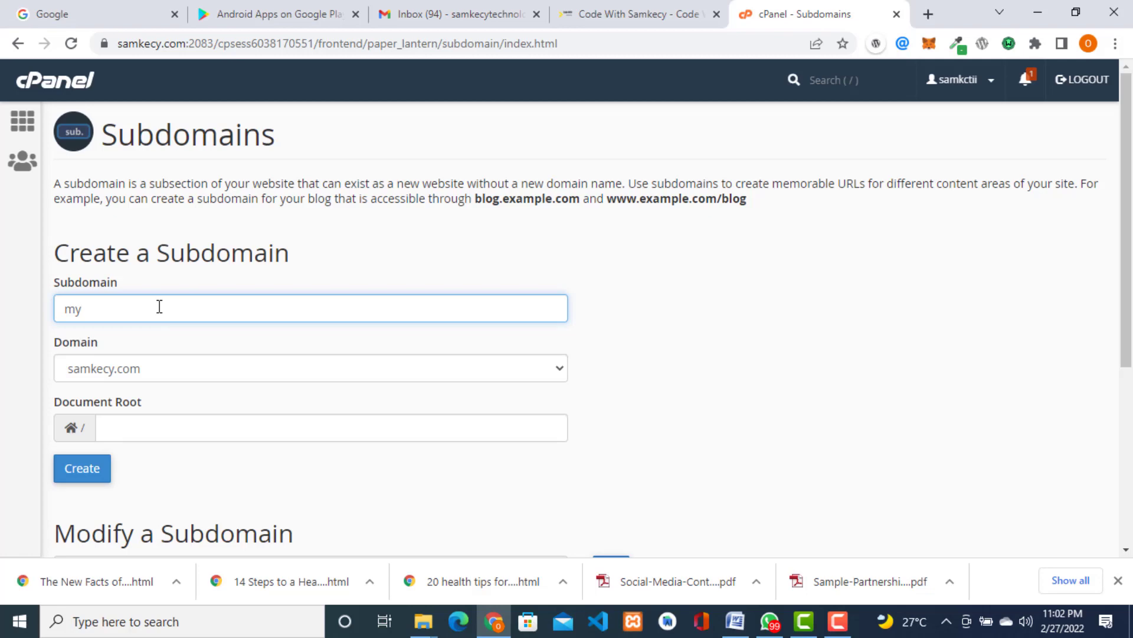
type("new")
type("sitwew")
key("BackSpace")
key("BackSpace")
key("BackSpace")
type("e")
left_click(193, 373)
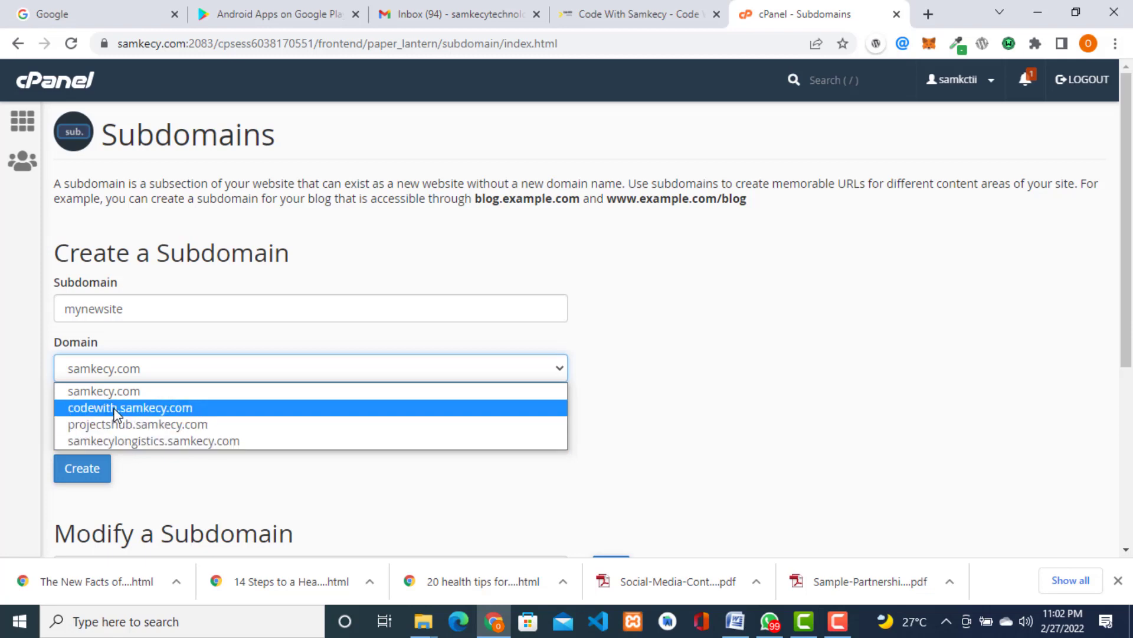
left_click(129, 391)
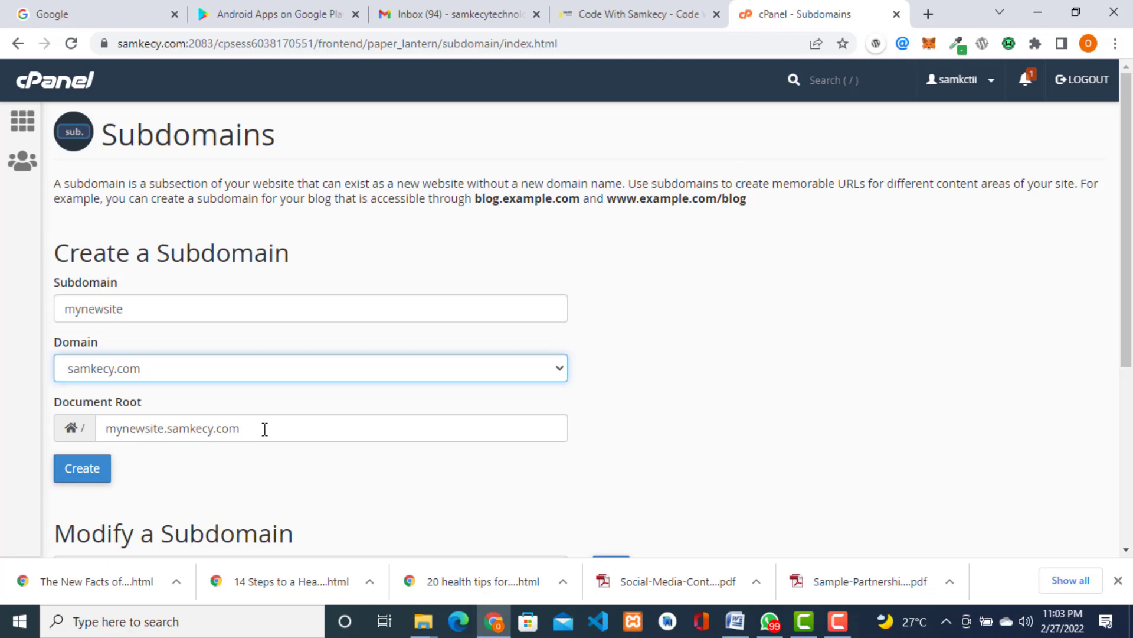
Highlight the automatically filled document root and its mynewsite part to examine how the path is built.
triple_click(98, 430)
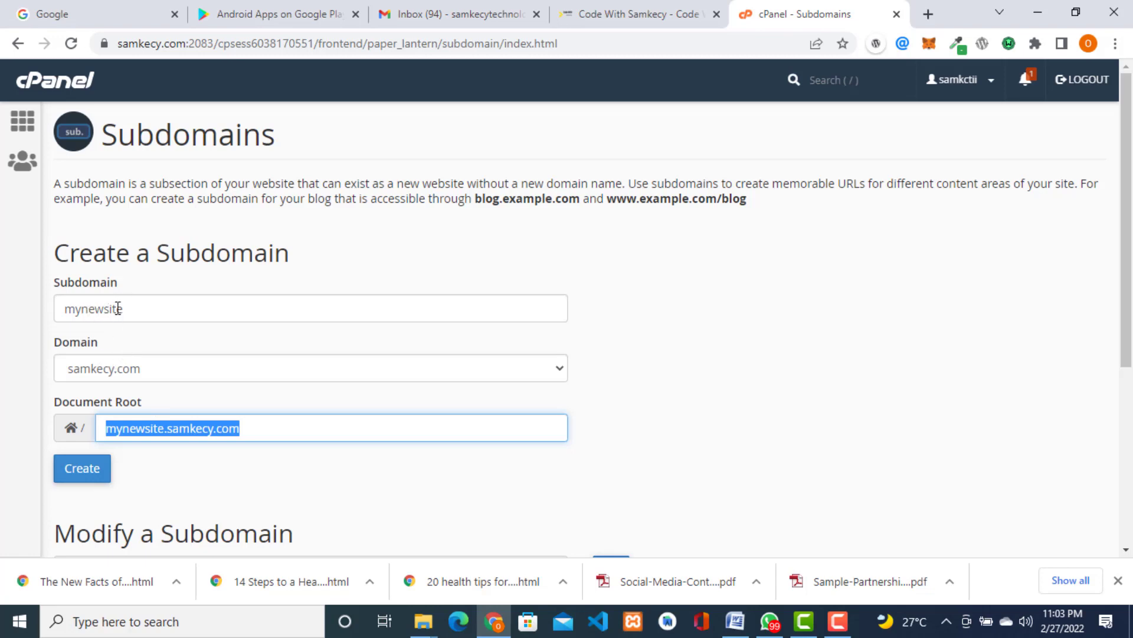
left_click(152, 435)
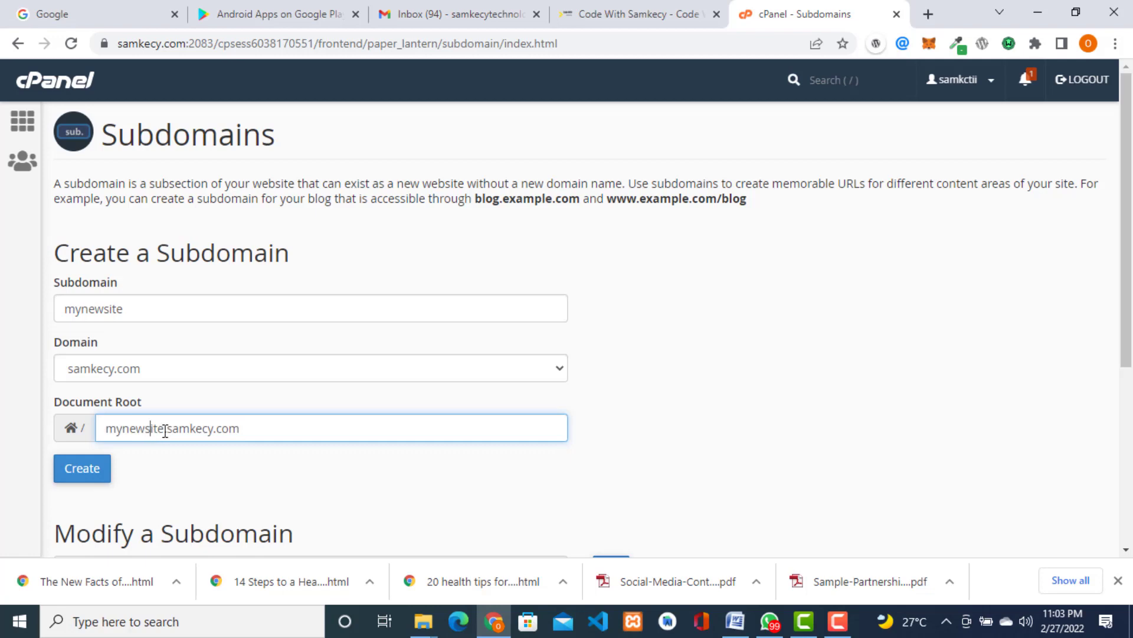
left_click_drag(165, 430, 105, 430)
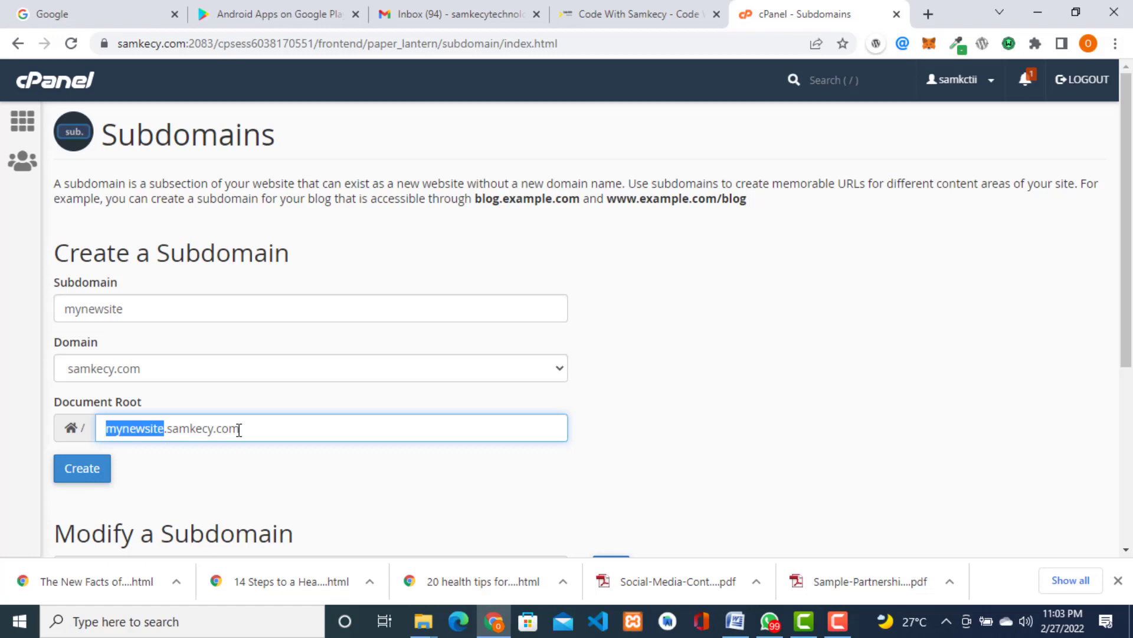
In the Code With Samkecy tab, try adding /mysite to the web address, remove it again and highlight the subdomain address.
left_click(652, 18)
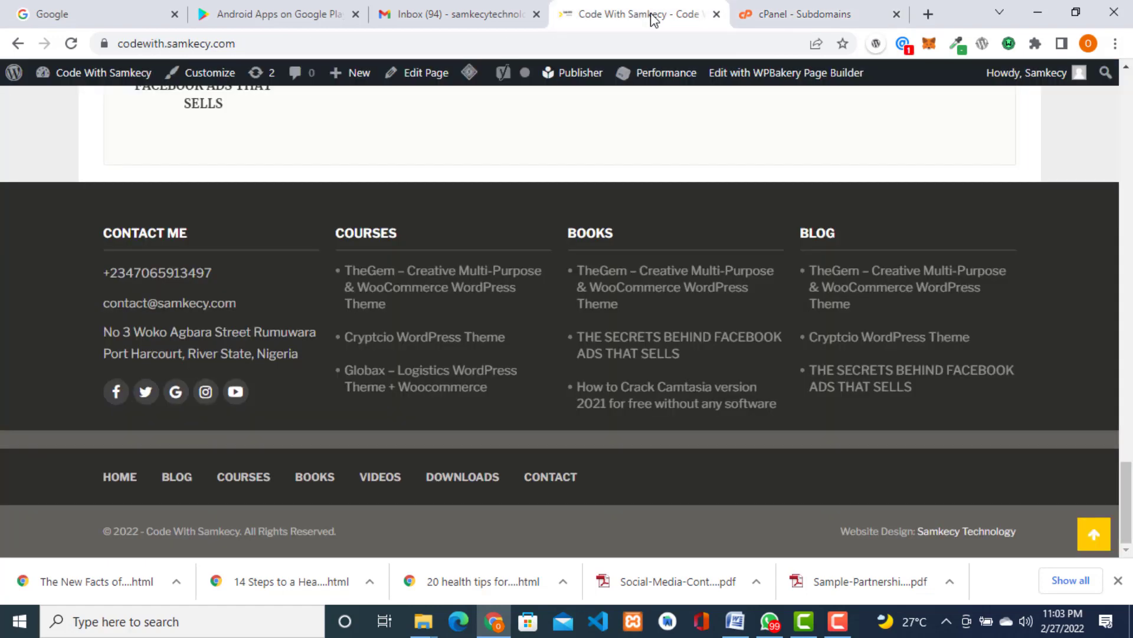
left_click(241, 43)
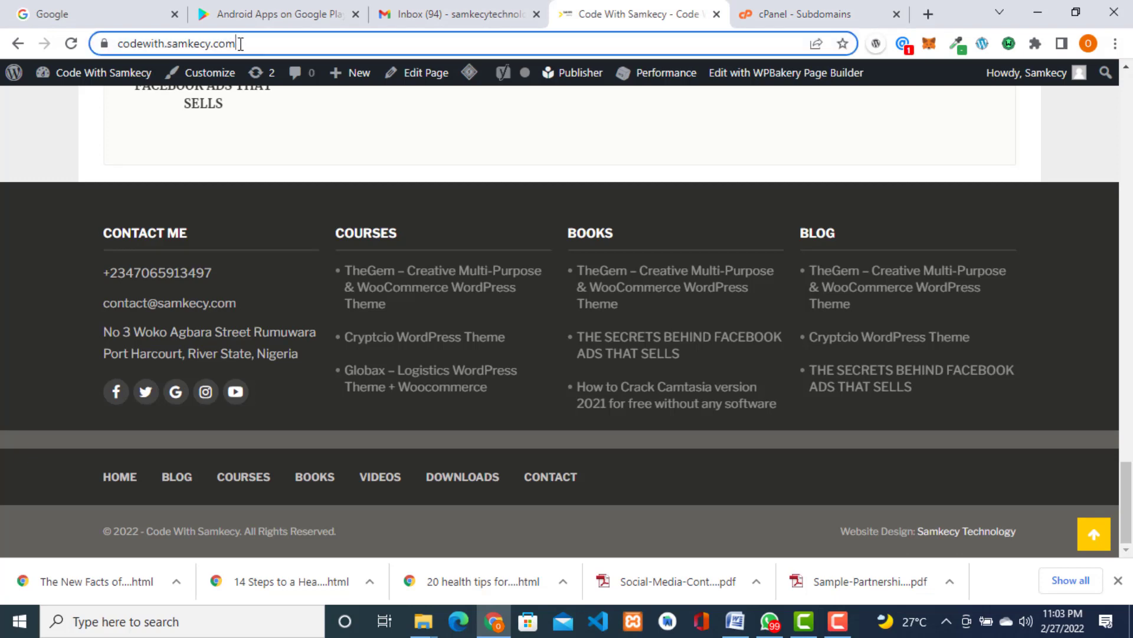
key("End")
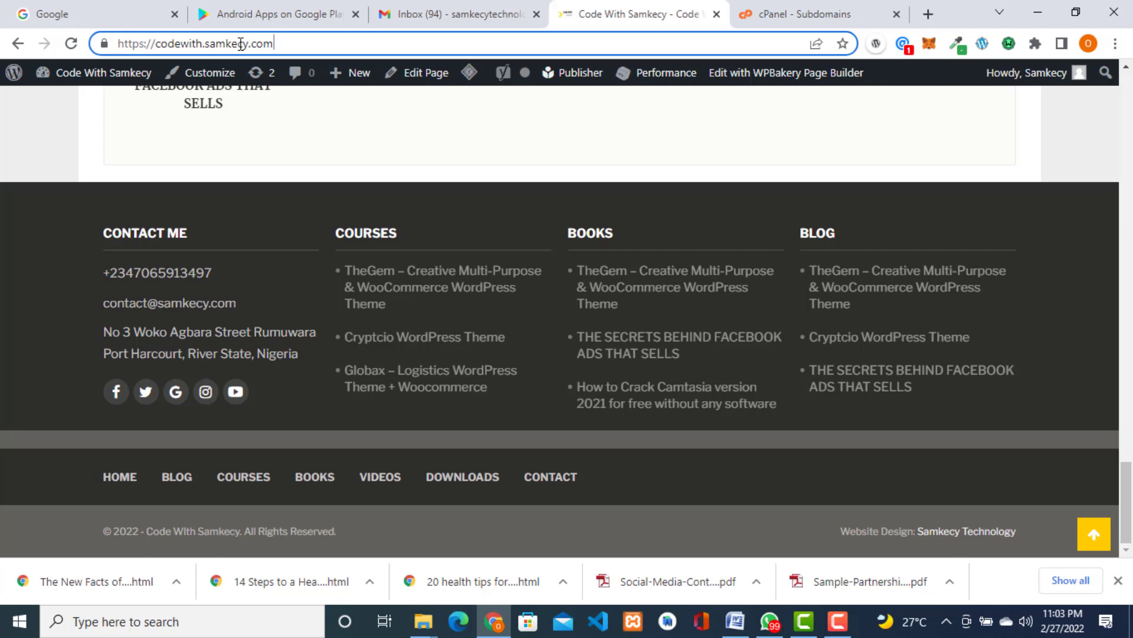
type("/mys")
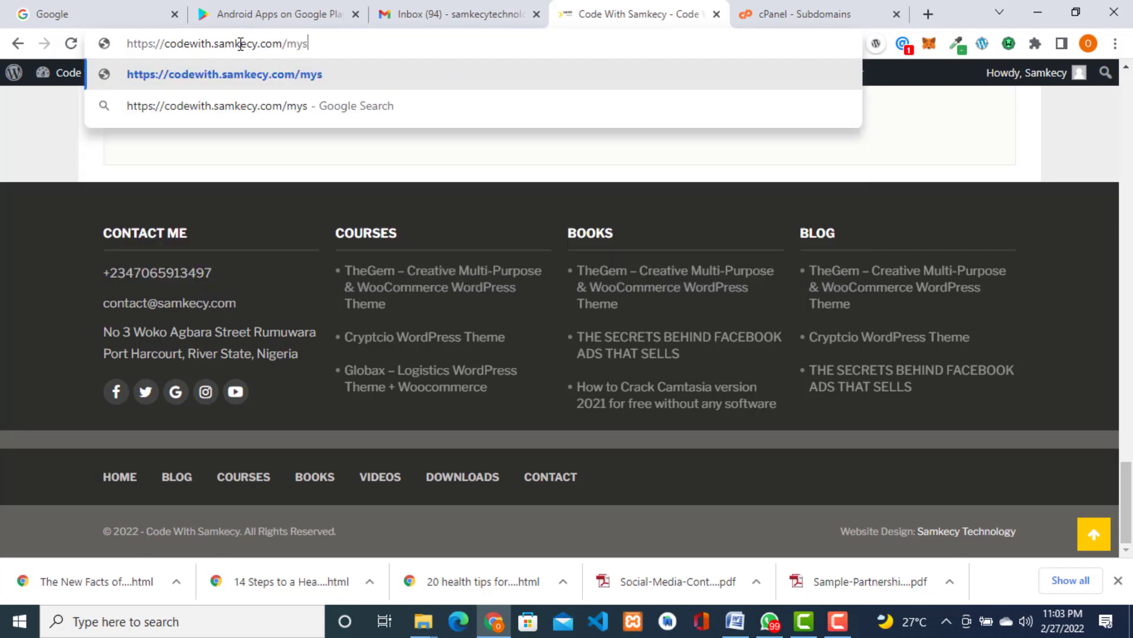
type("ite")
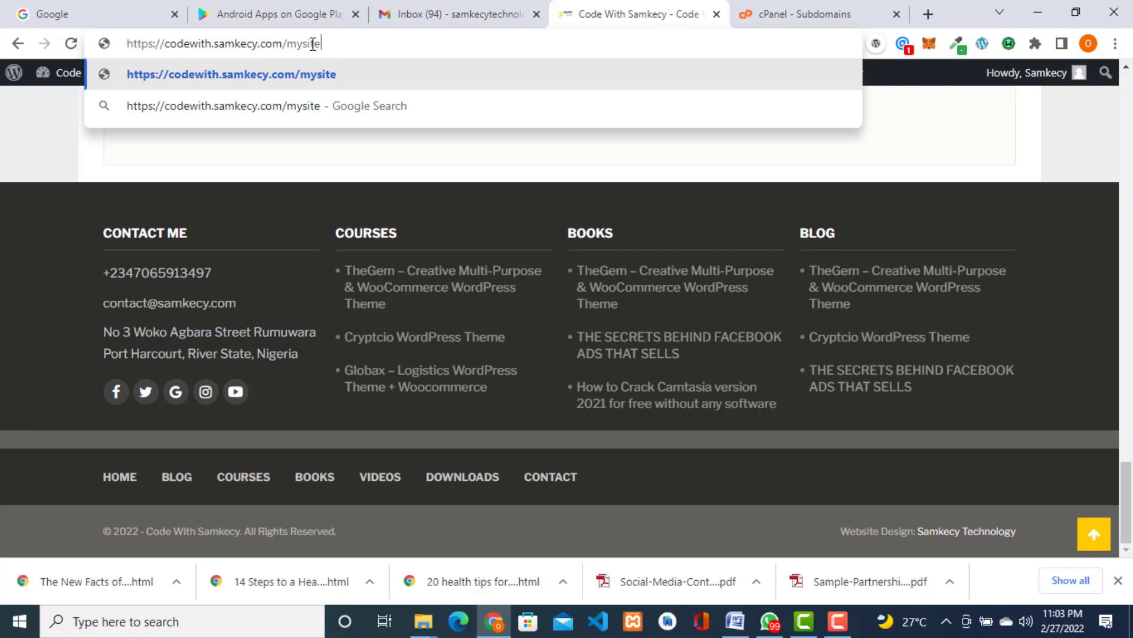
left_click_drag(321, 43, 289, 45)
key("BackSpace")
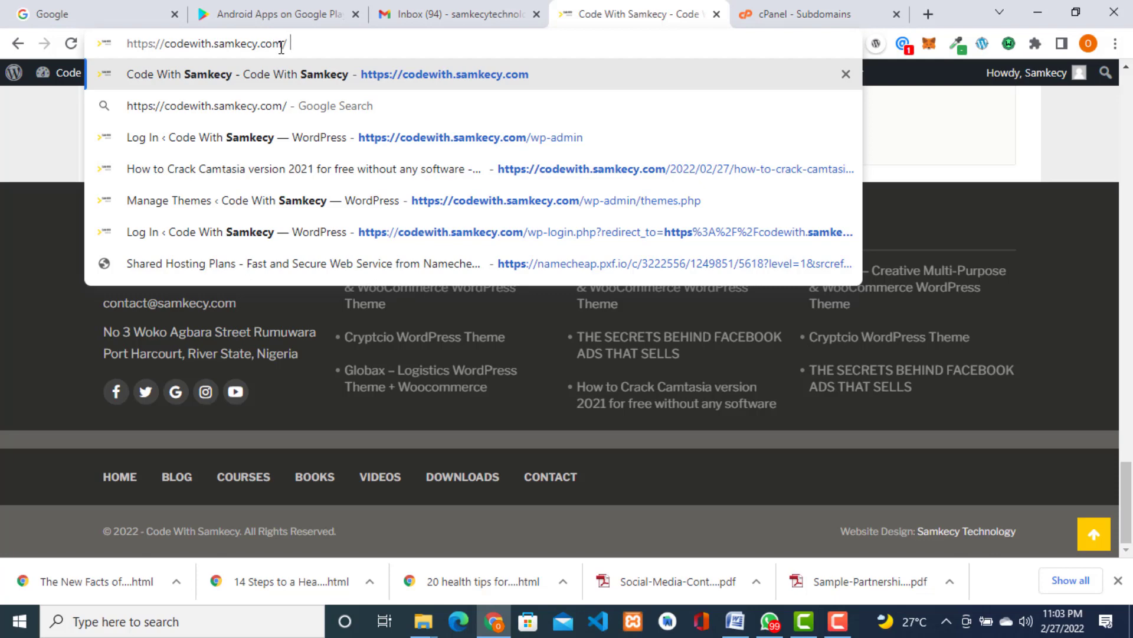
left_click_drag(285, 47, 154, 51)
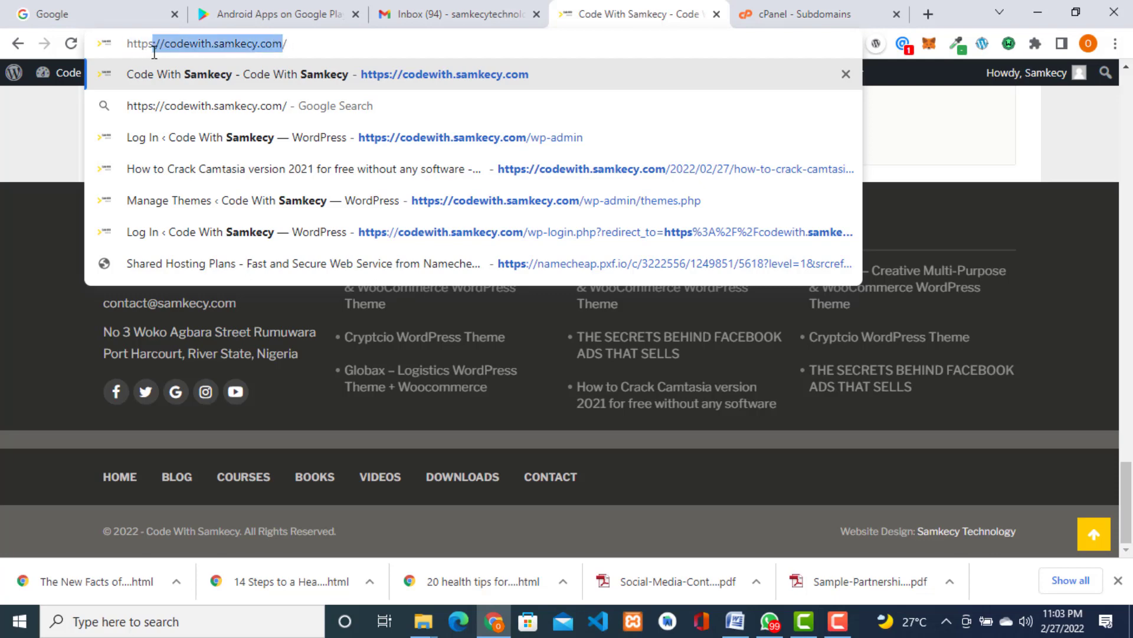
left_click(191, 45)
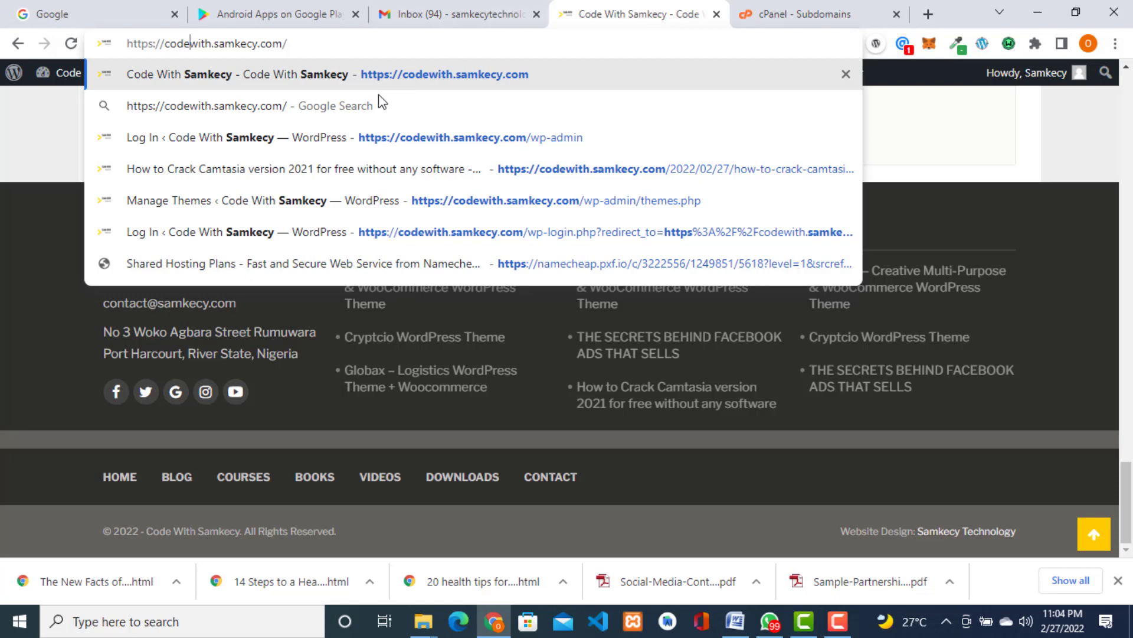
Return to the cPanel tab and create the mynewsite.samkecy.com subdomain with the filled-in document root.
left_click(799, 24)
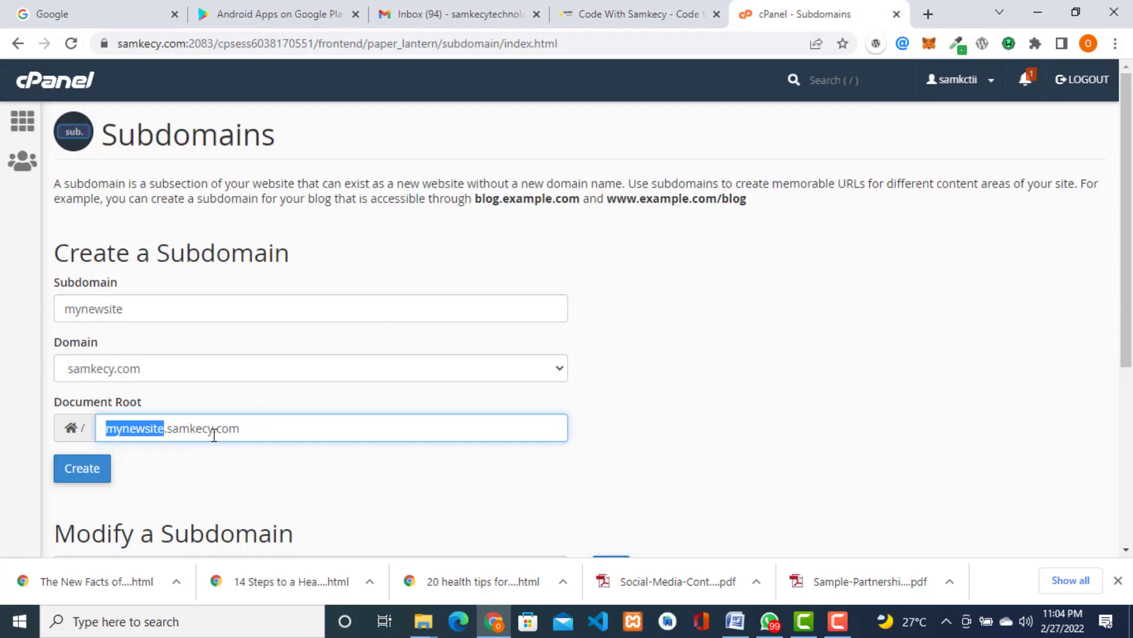
left_click(69, 474)
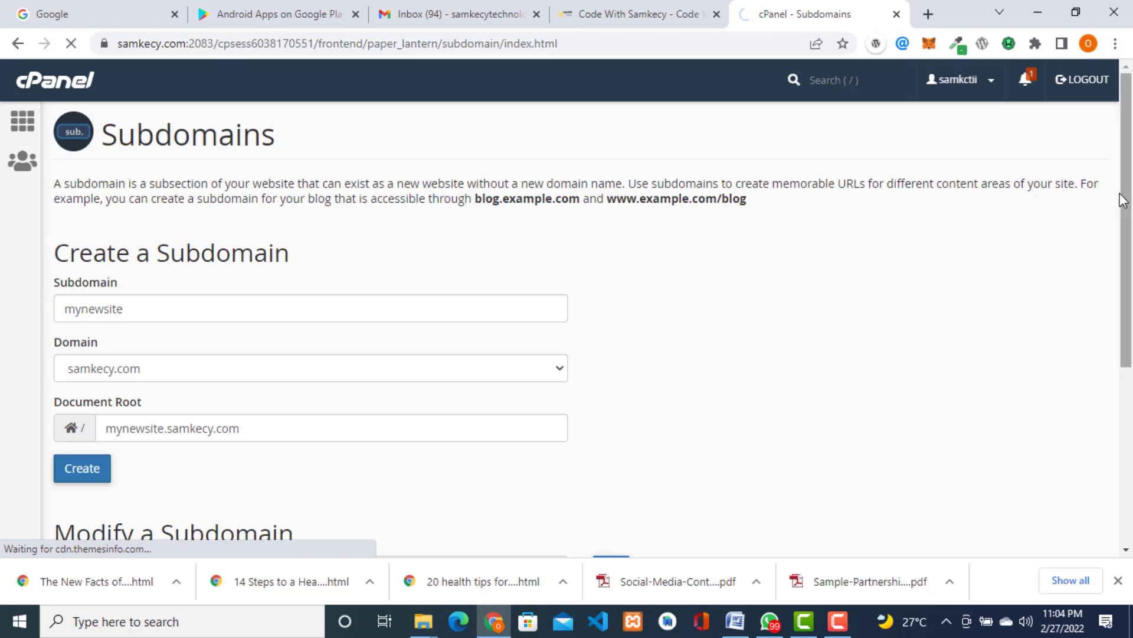
mouse_move(1125, 195)
left_mouse_down()
mouse_move(1131, 263)
mouse_move(1131, 186)
left_mouse_up()
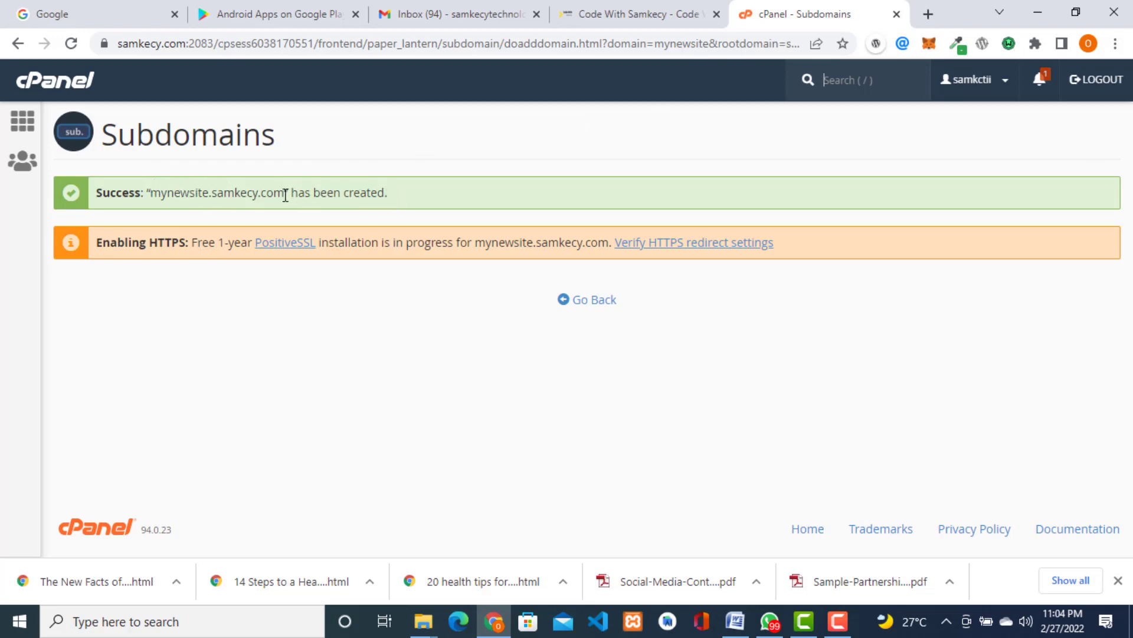
Copy the new subdomain's address from the success message, try loading it in a new browser tab, and close that tab.
left_click_drag(286, 193, 154, 195)
key("ctrl+c")
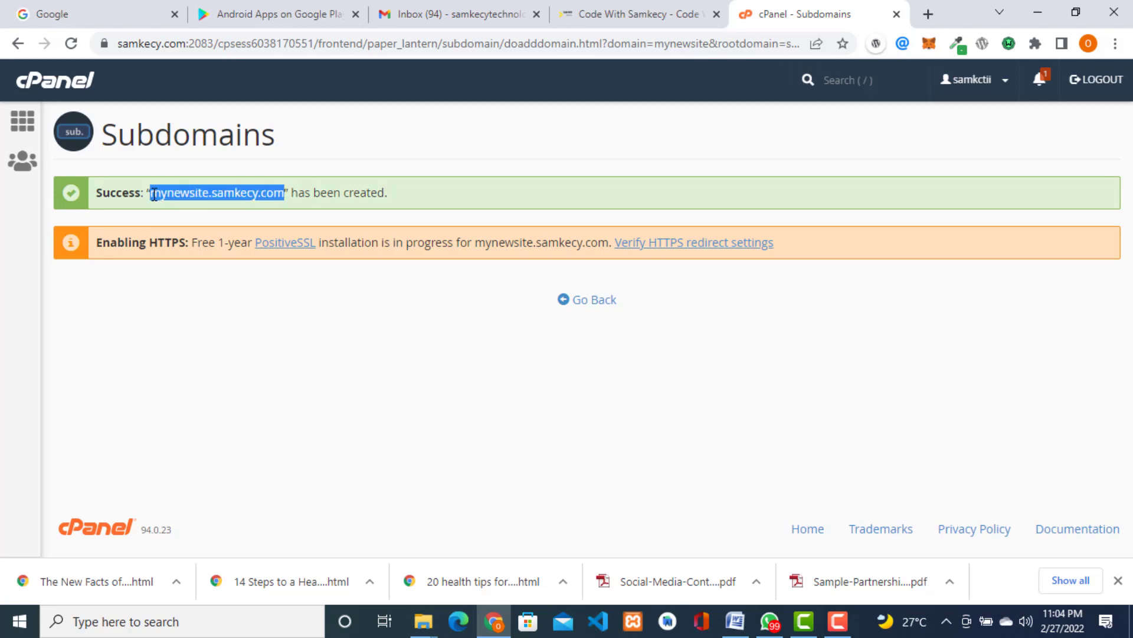
left_click(927, 15)
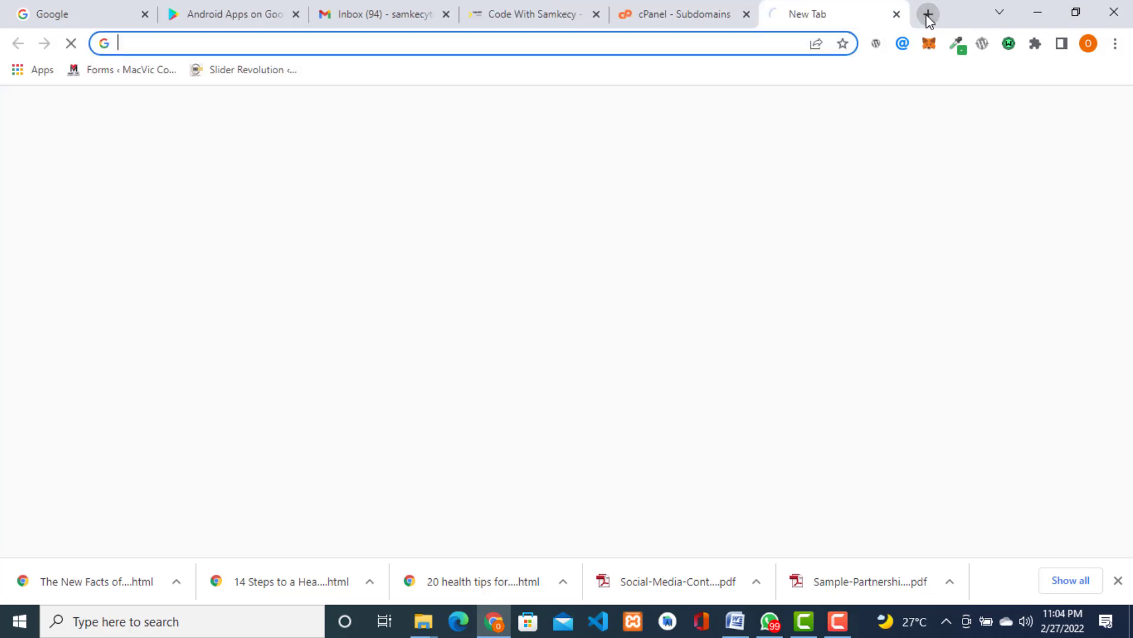
left_click(716, 48)
key("ctrl+v")
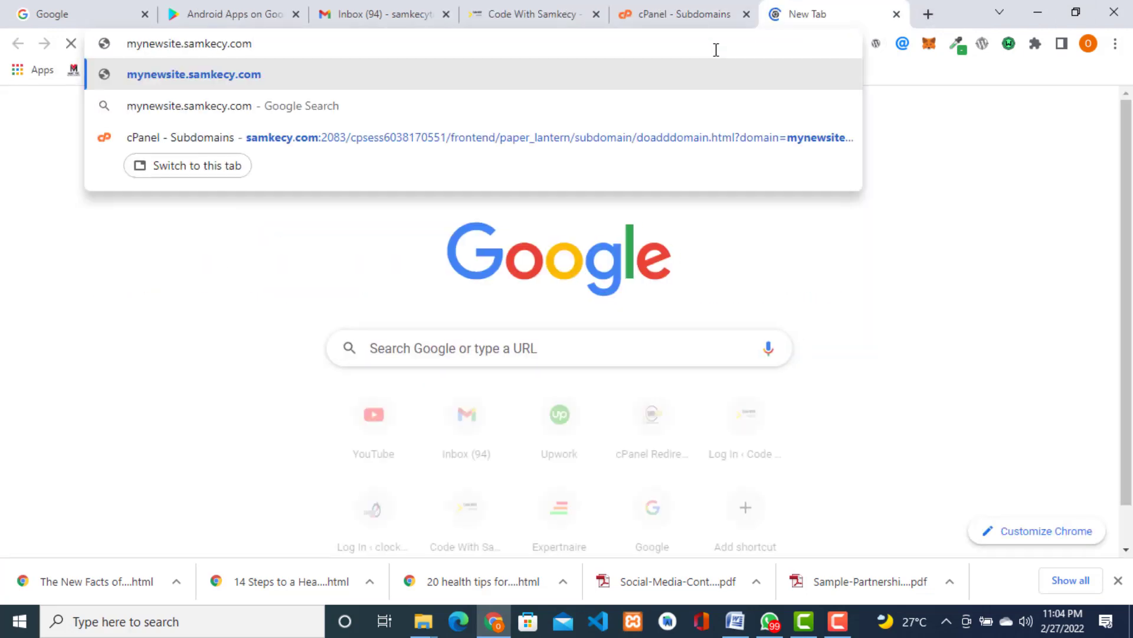
key("Return")
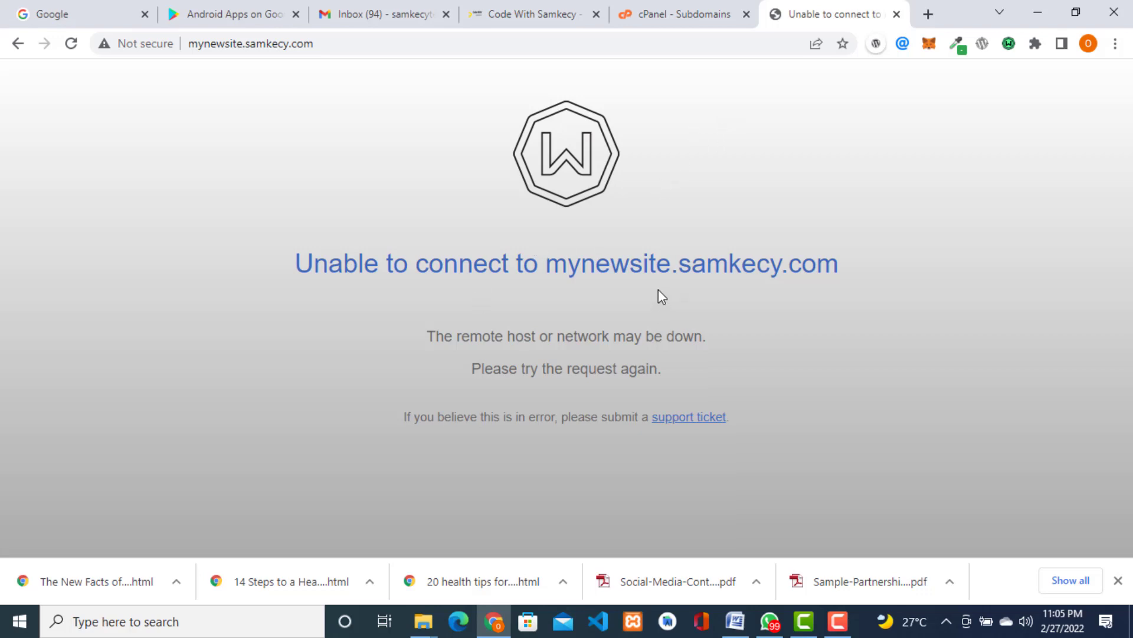
left_click(896, 14)
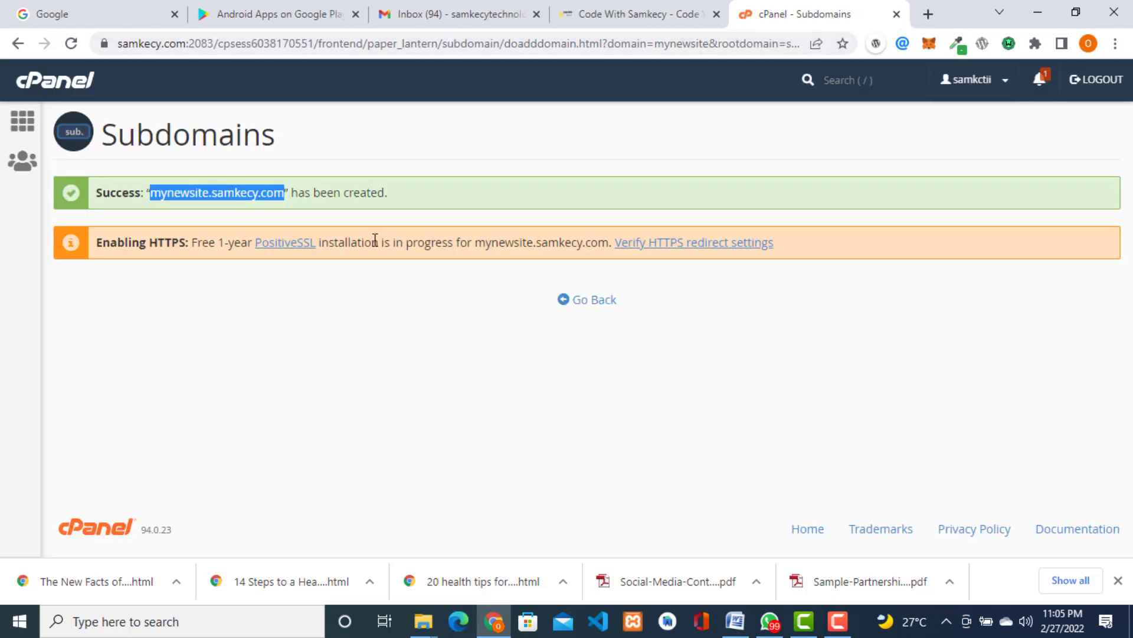
Go back to the Subdomains page and review the list of existing subdomains under Modify a Subdomain.
left_click(592, 302)
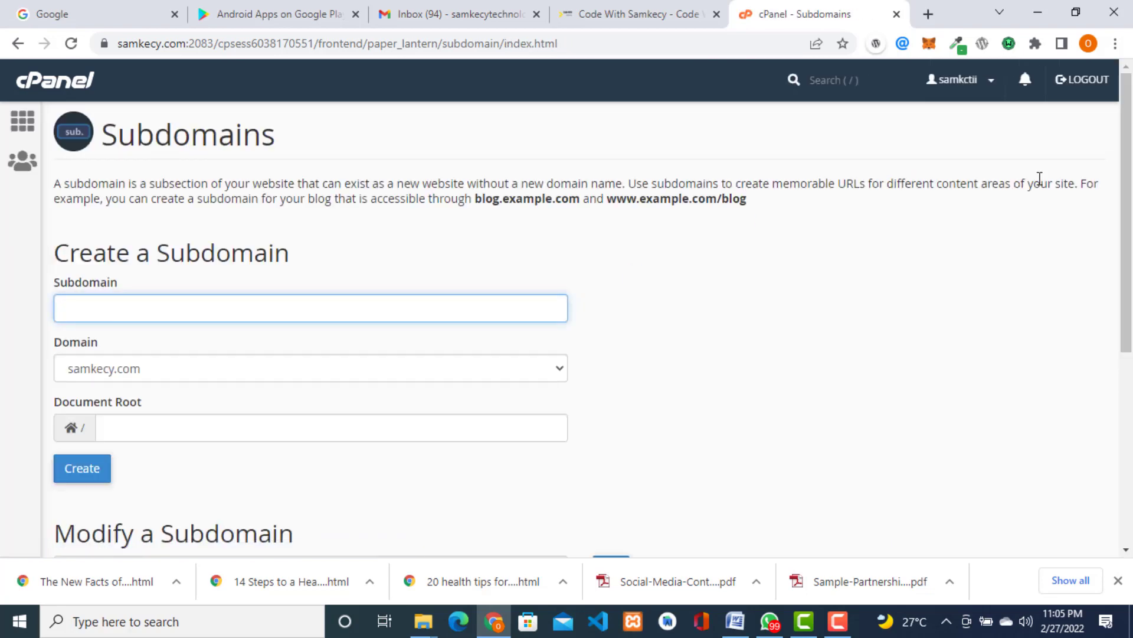
left_click_drag(1124, 195, 1125, 382)
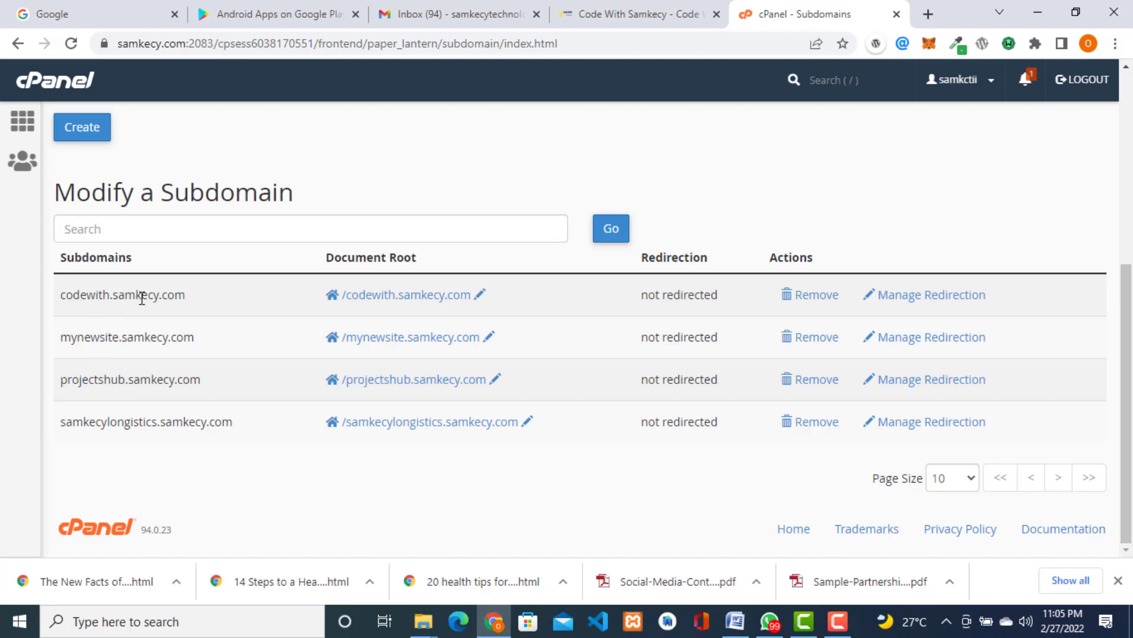
Highlight the entries in the Modify a Subdomain table, from codewith.samkecy.com to samkecylongistics.samkecy.com, to examine the subdomain names, and clear the selection.
left_click_drag(243, 450, 83, 260)
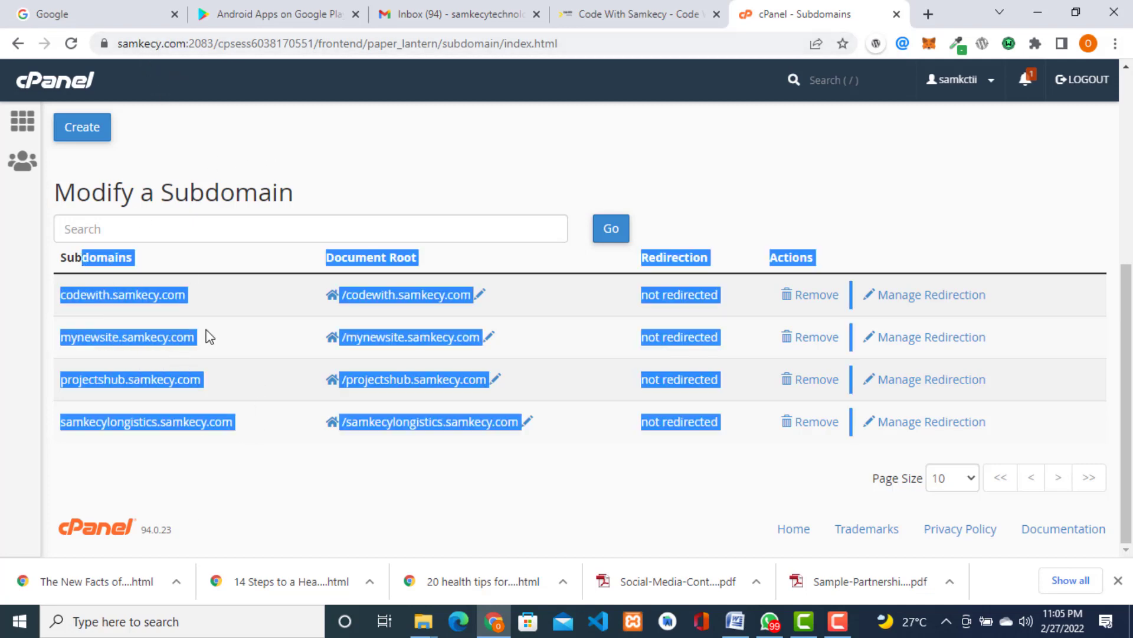
left_click(242, 459)
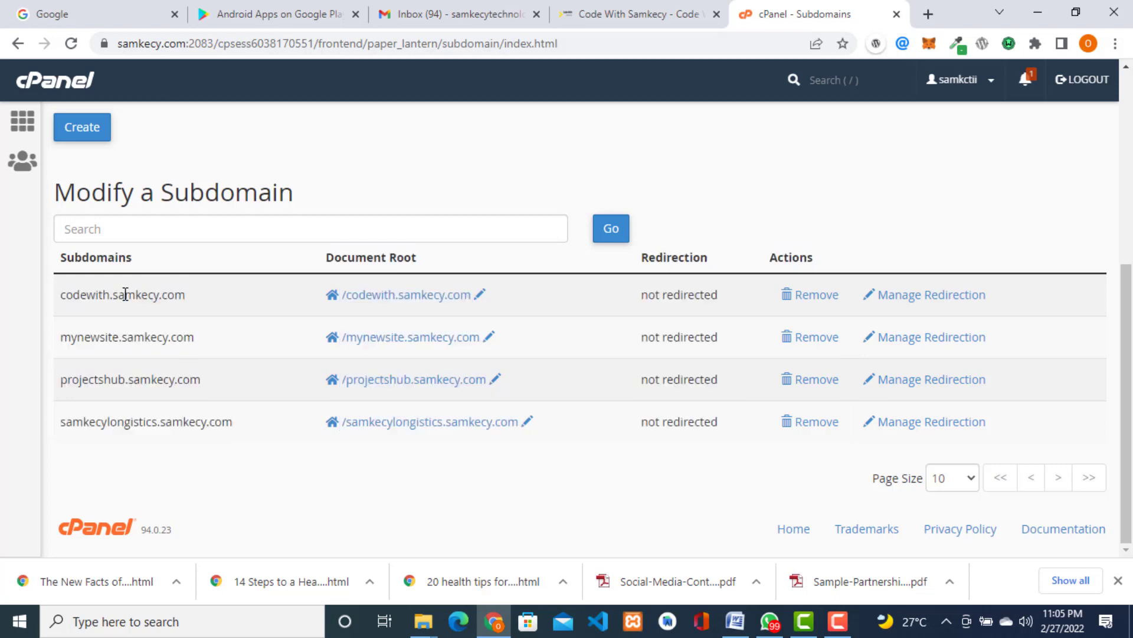
left_click_drag(104, 295, 167, 439)
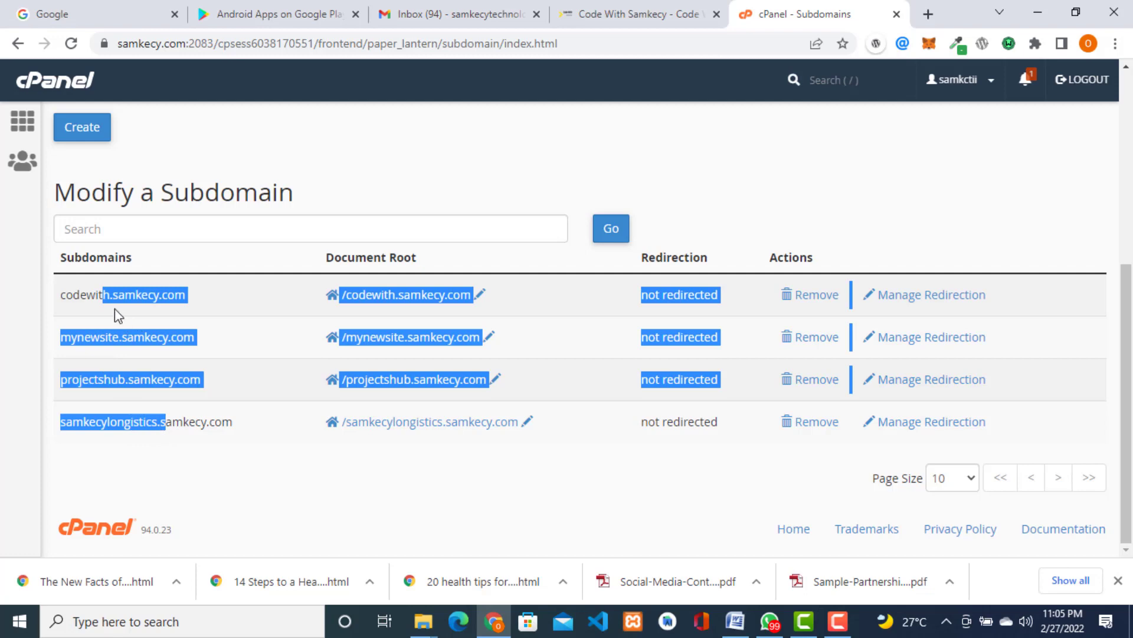
left_click(215, 423)
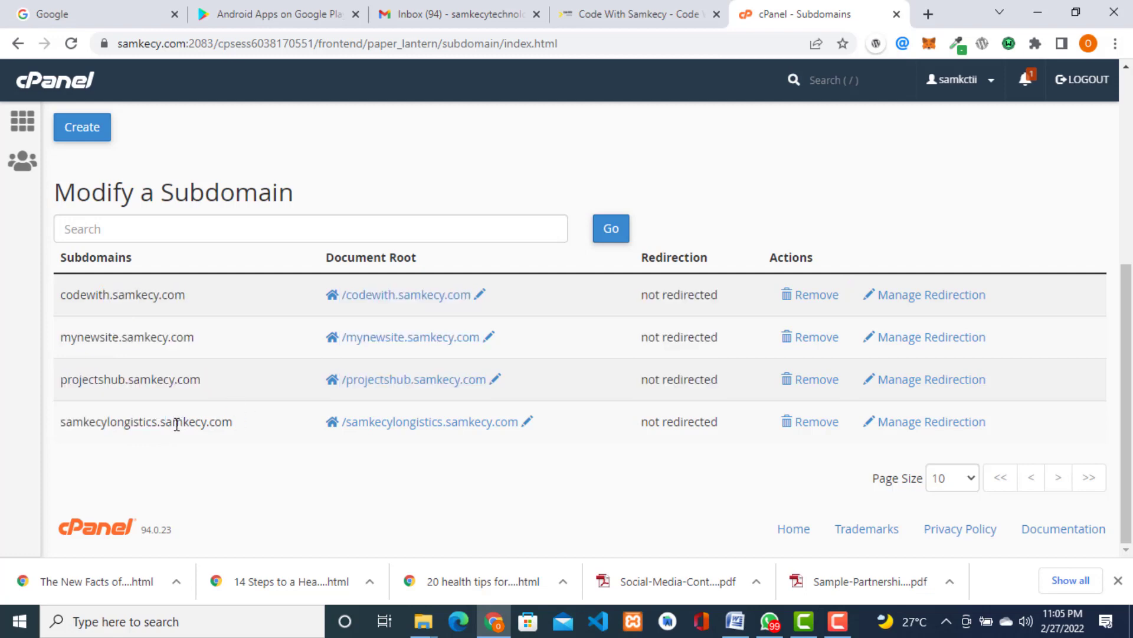
left_click_drag(174, 423, 167, 423)
left_click_drag(113, 330, 56, 293)
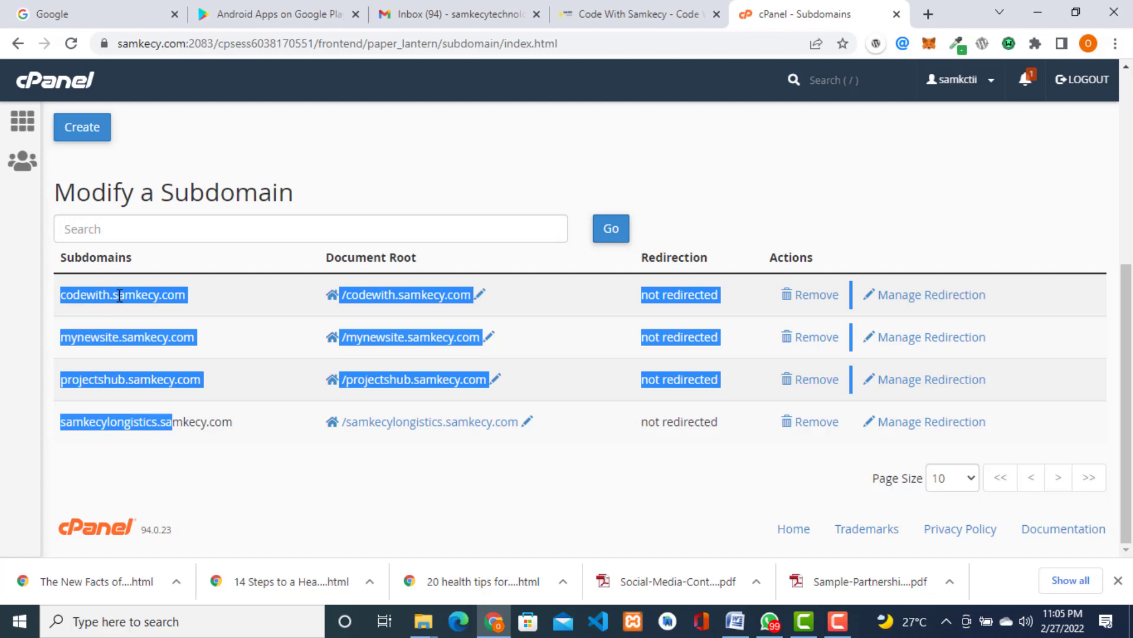
left_click(225, 429)
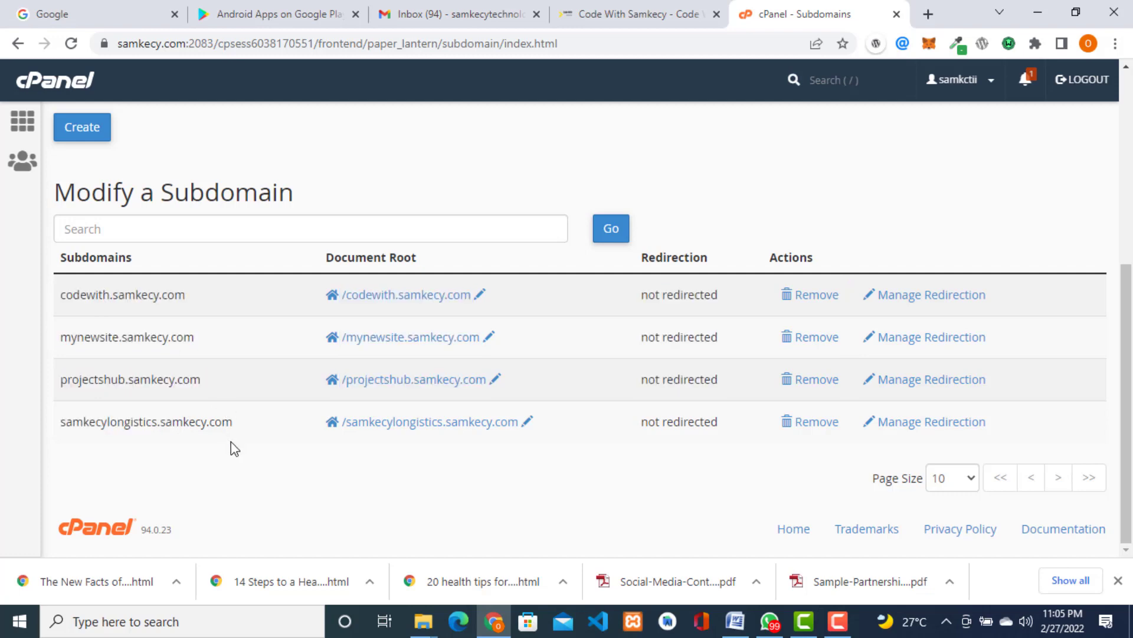
left_click_drag(232, 448, 83, 301)
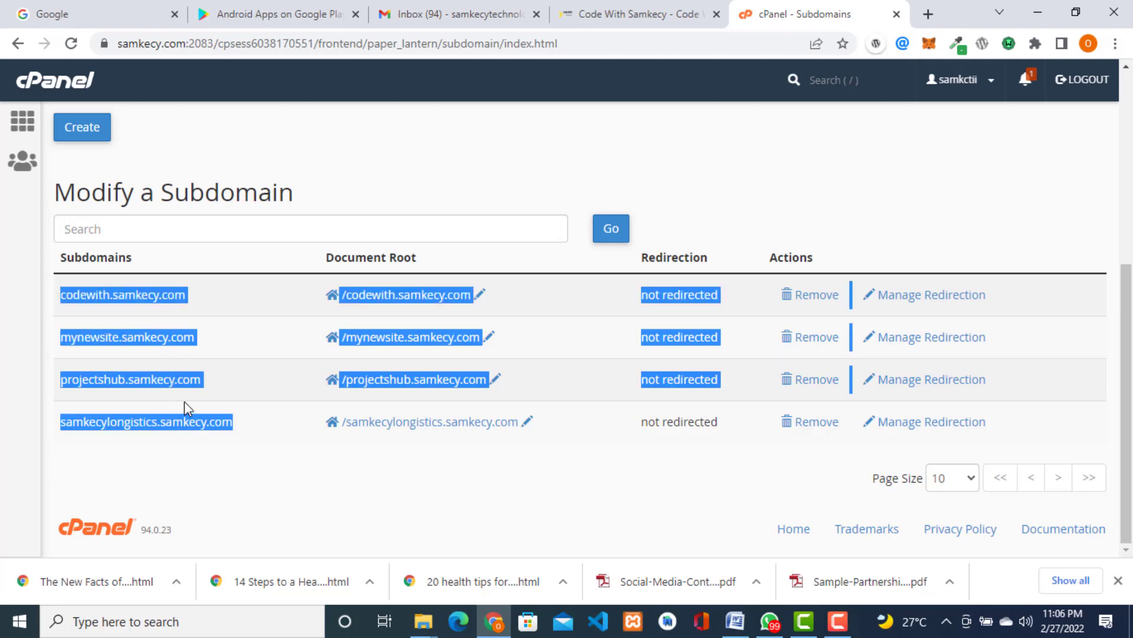
left_click(298, 427)
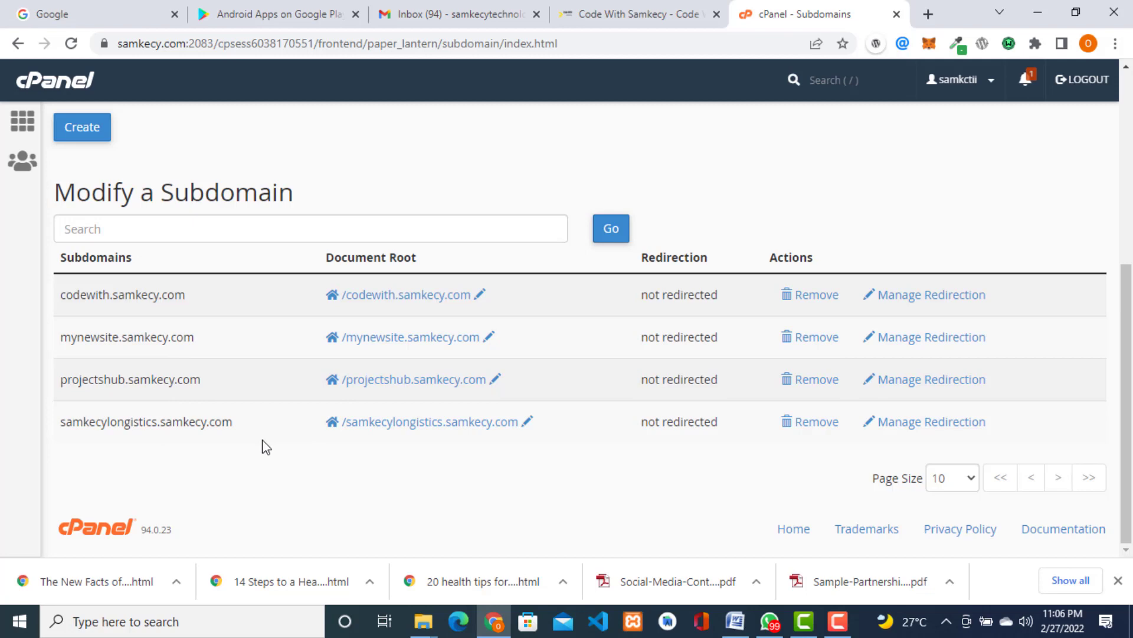